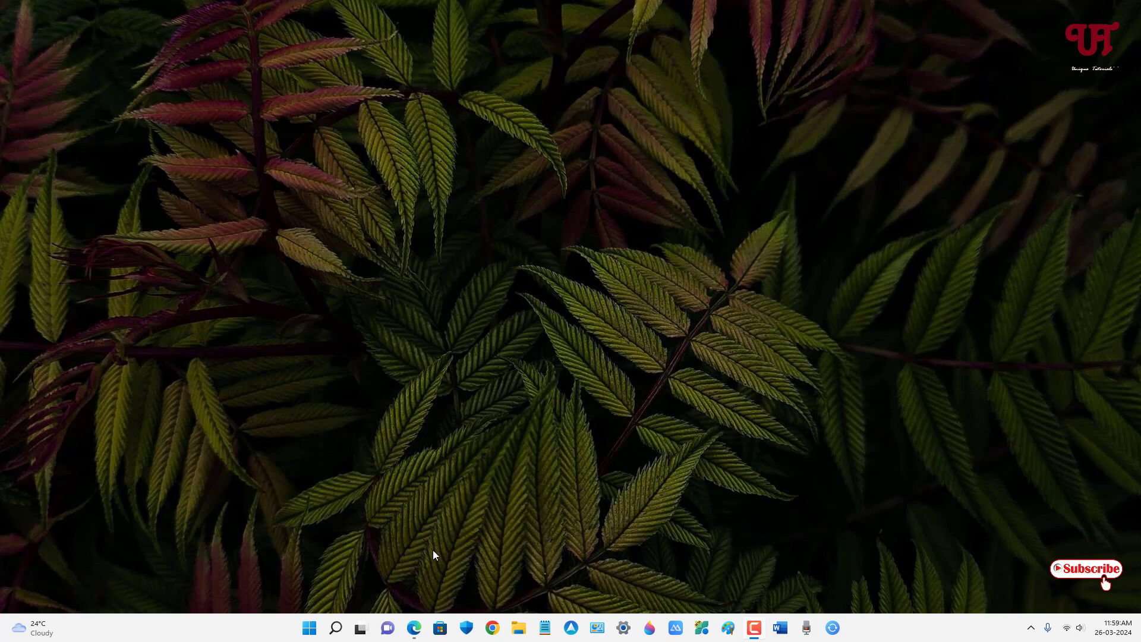
Open Edge showing the Google search results for RealWorld Cursor Editor
click(414, 628)
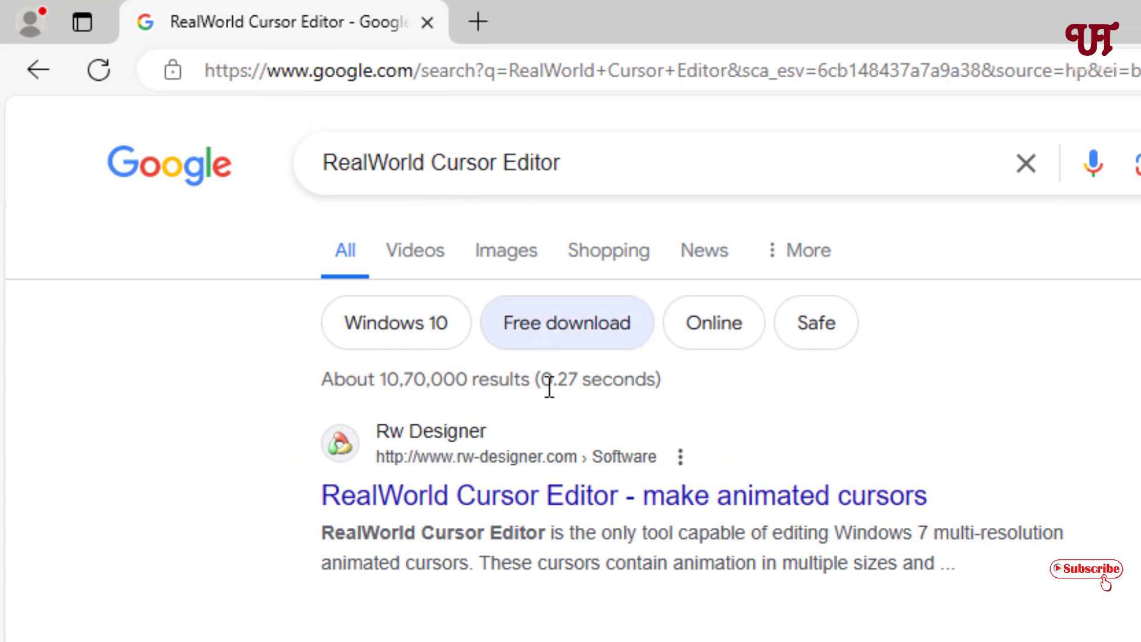
Download RWCursorEditor64.msi from the rw-designer.com RealWorld Cursor Editor page
click(581, 503)
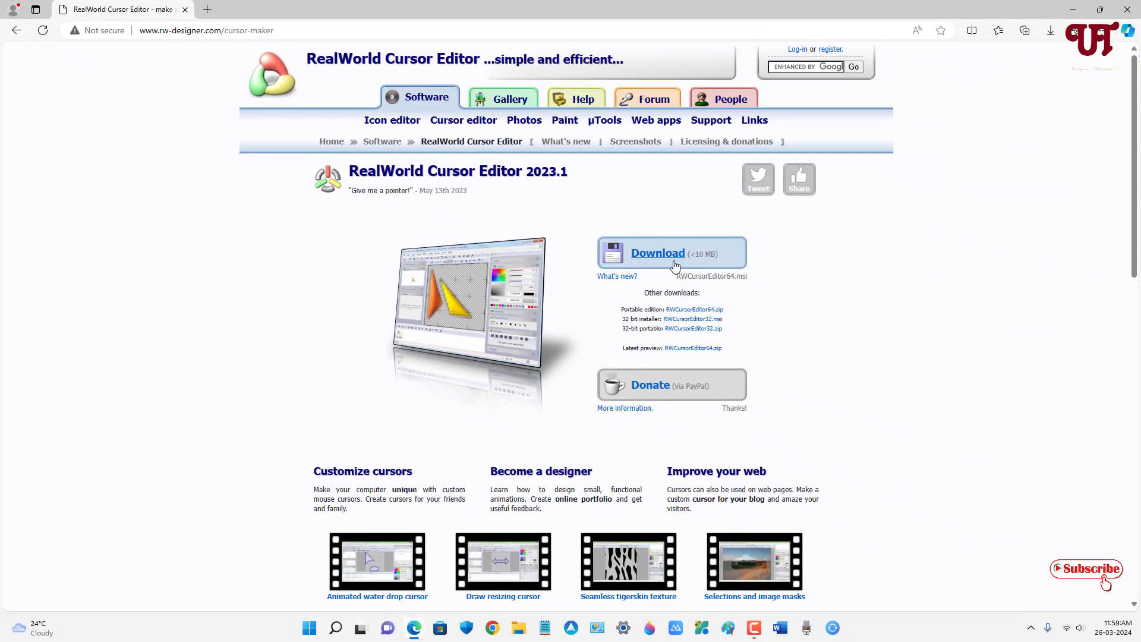
click(657, 253)
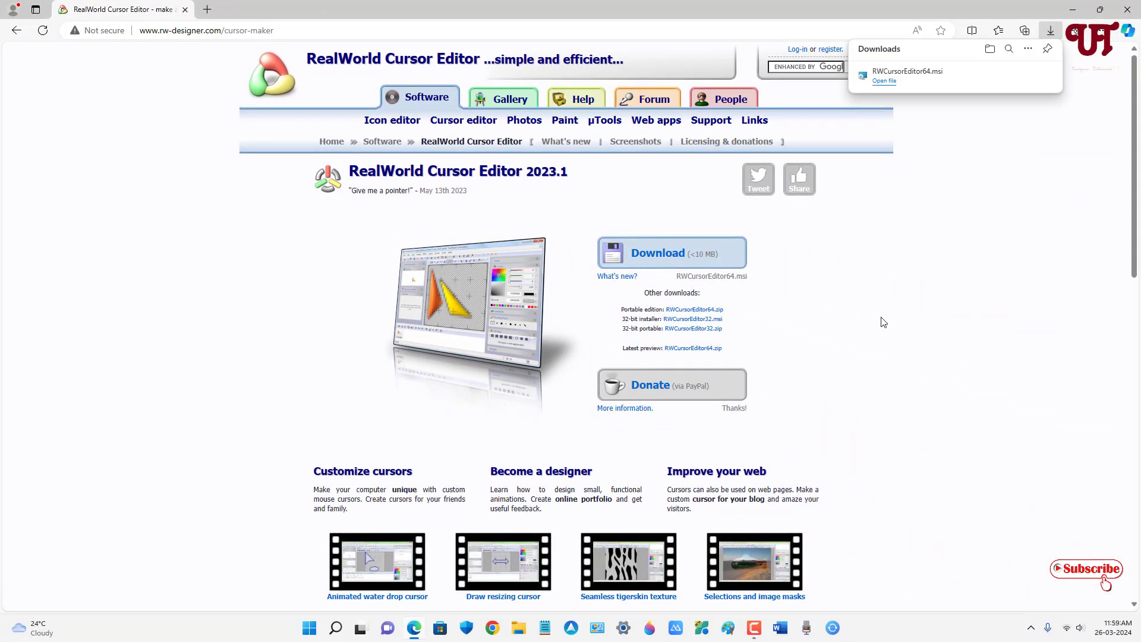
Install RWCursorEditor64.msi with default options, then launch the editor from its desktop shortcut
click(1010, 75)
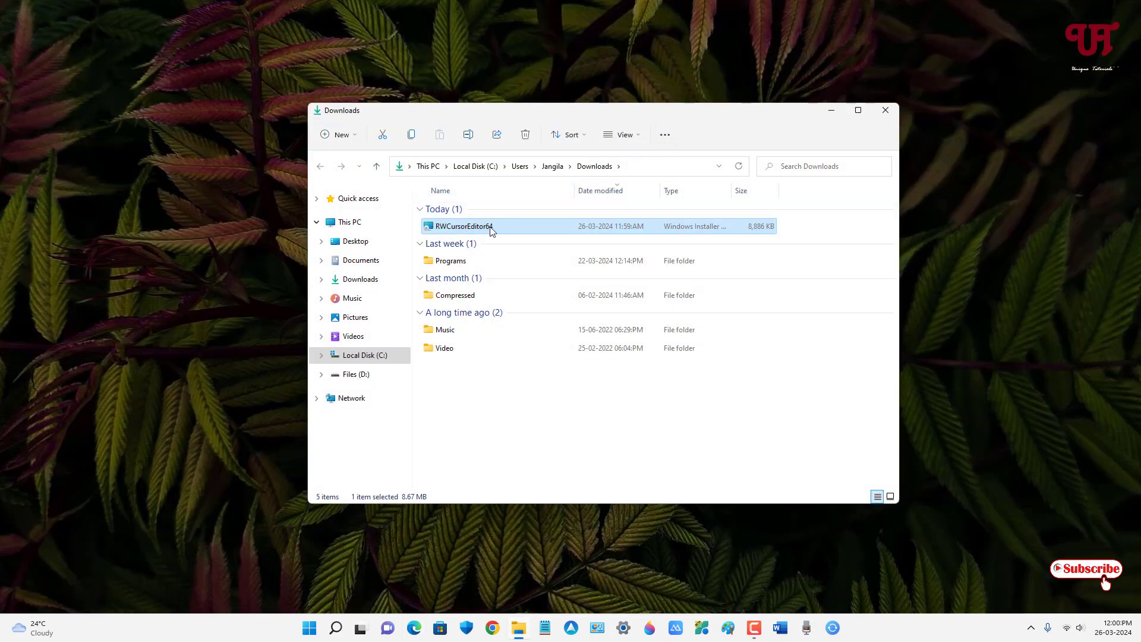
click(885, 111)
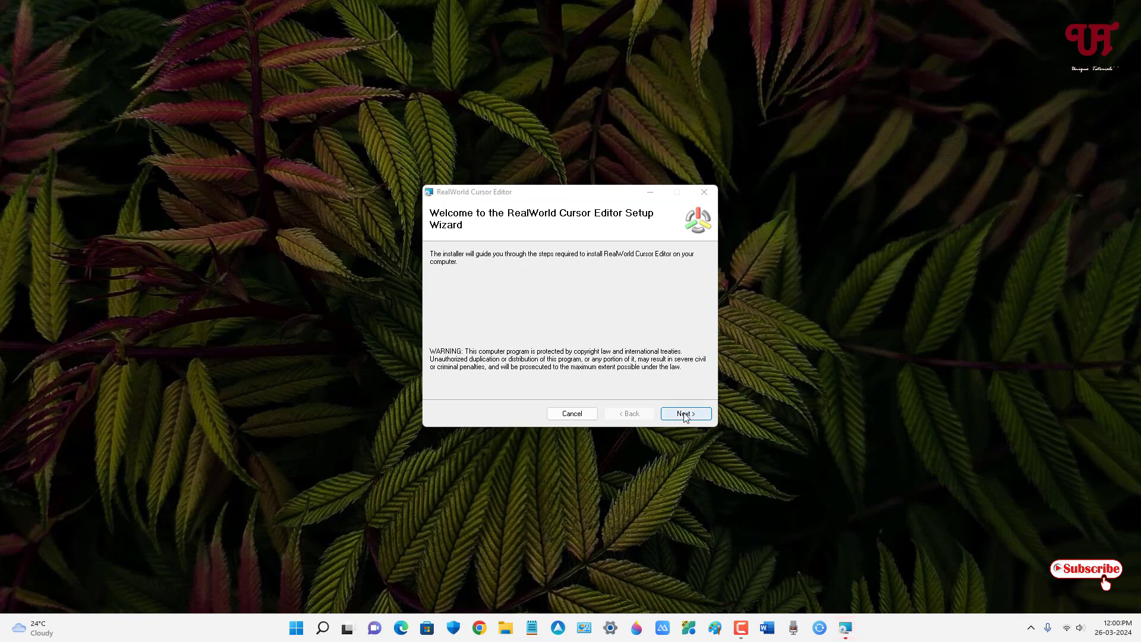
click(685, 414)
click(672, 416)
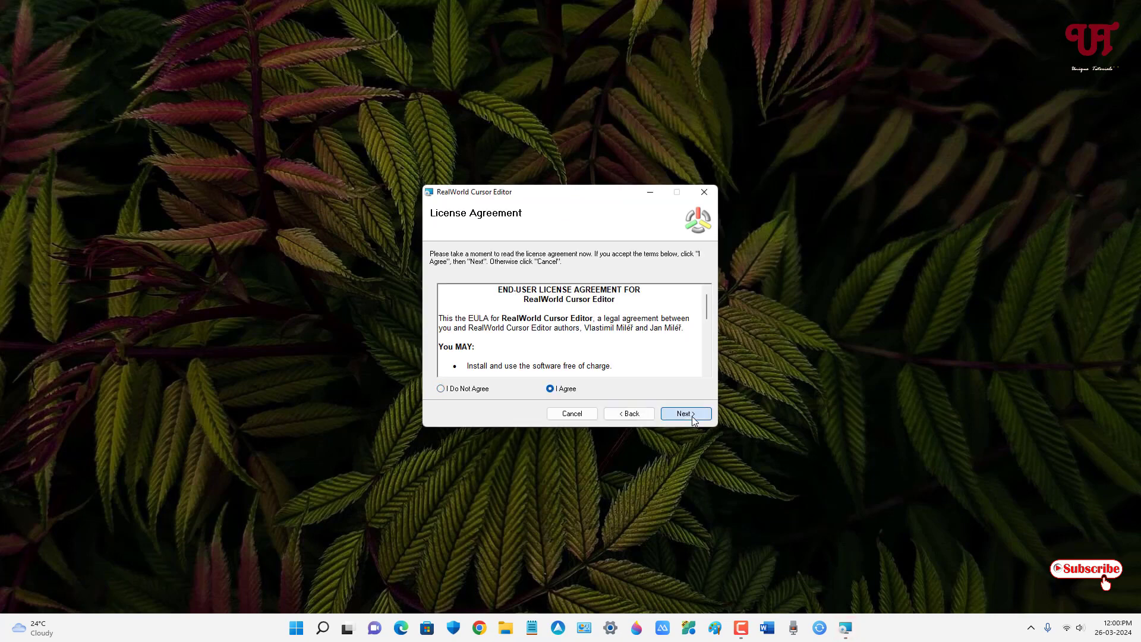
click(679, 414)
click(684, 414)
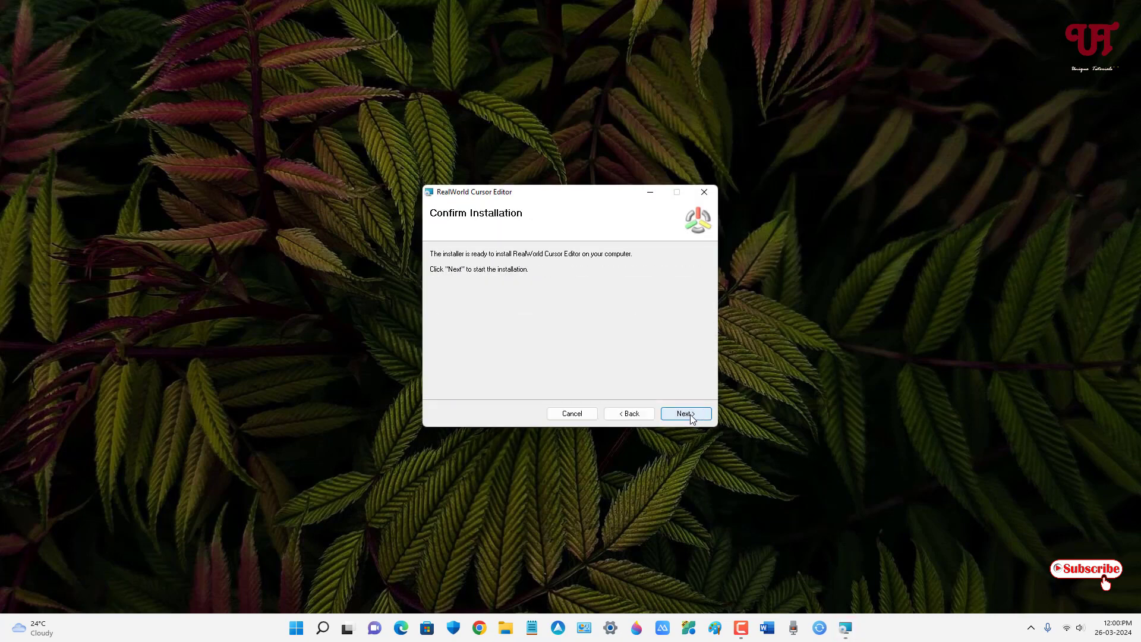
click(690, 415)
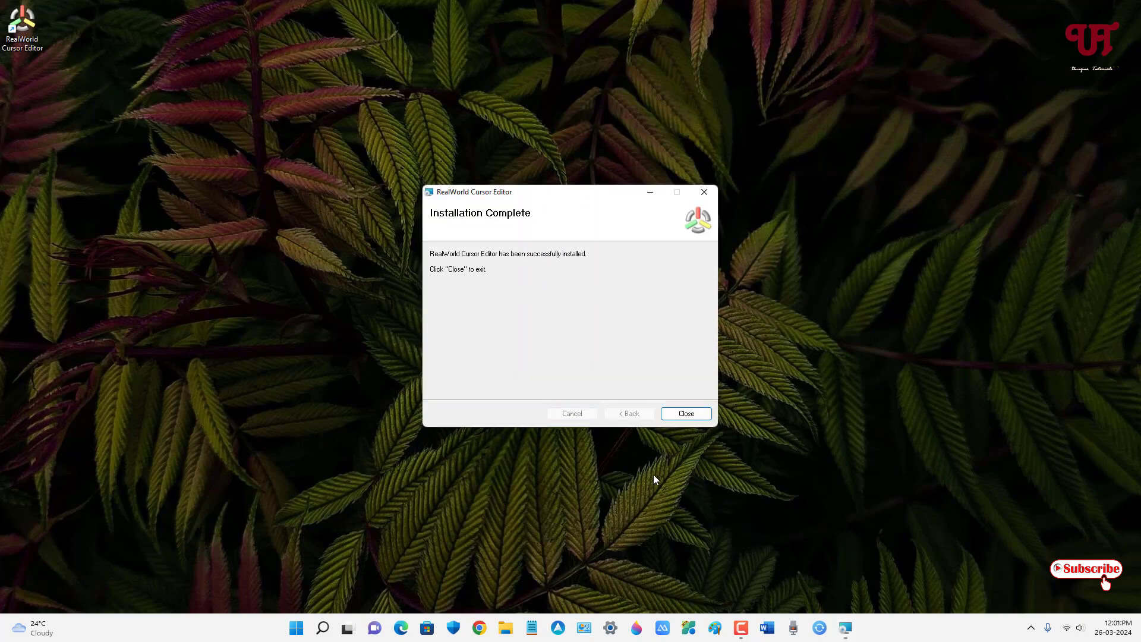
click(685, 414)
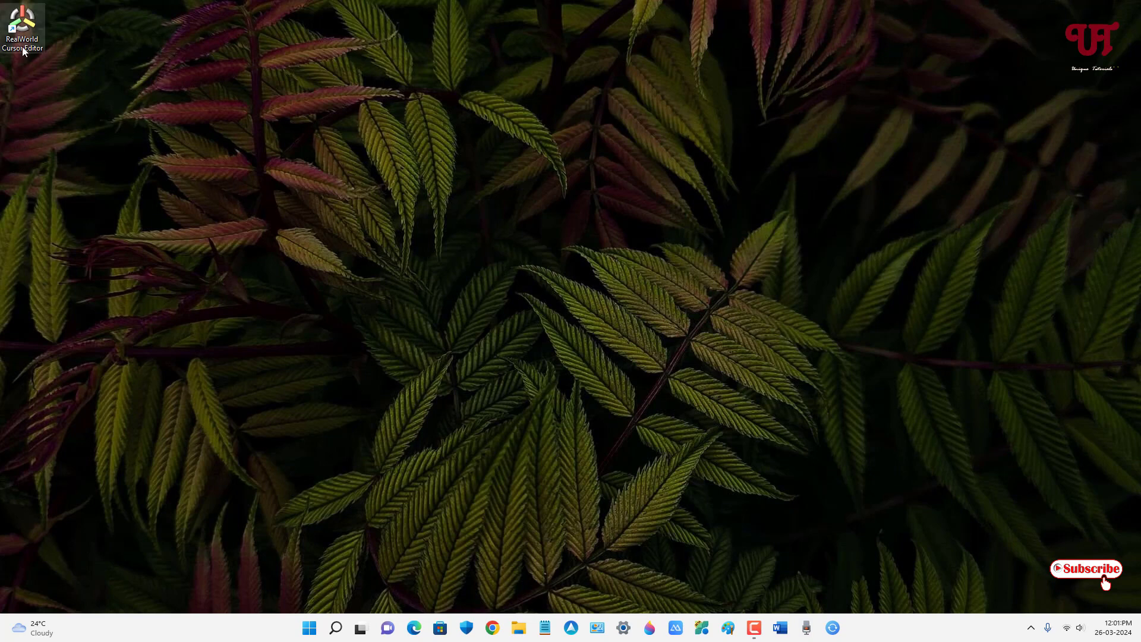
double_click(22, 28)
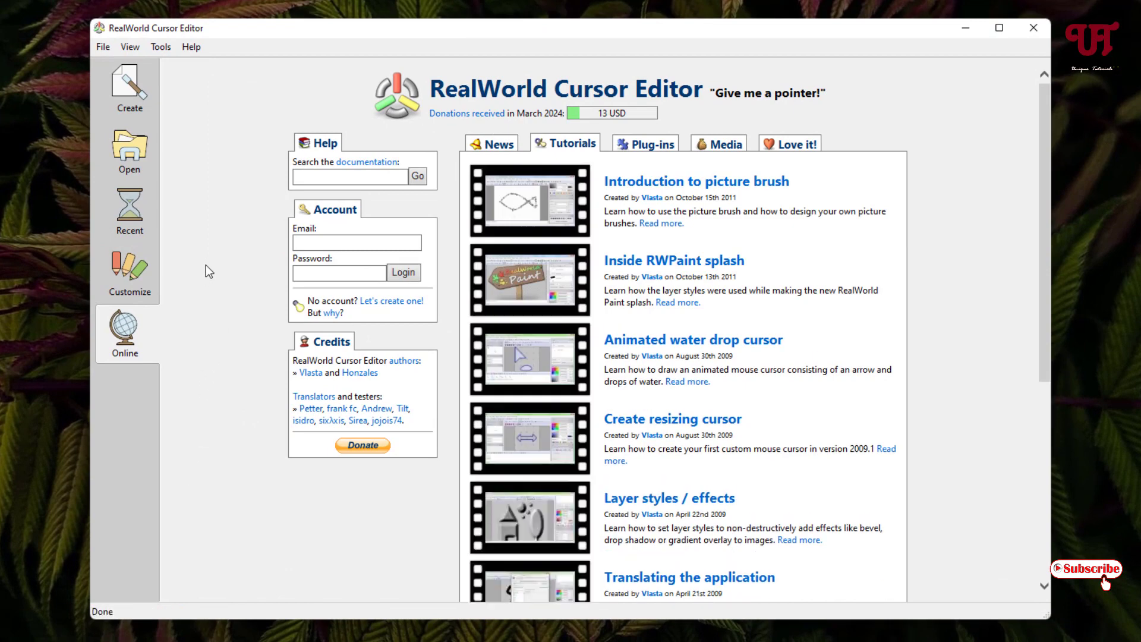
Create a new blank 32x32 mouse cursor and bring up the Create Arrow Shape settings
click(139, 102)
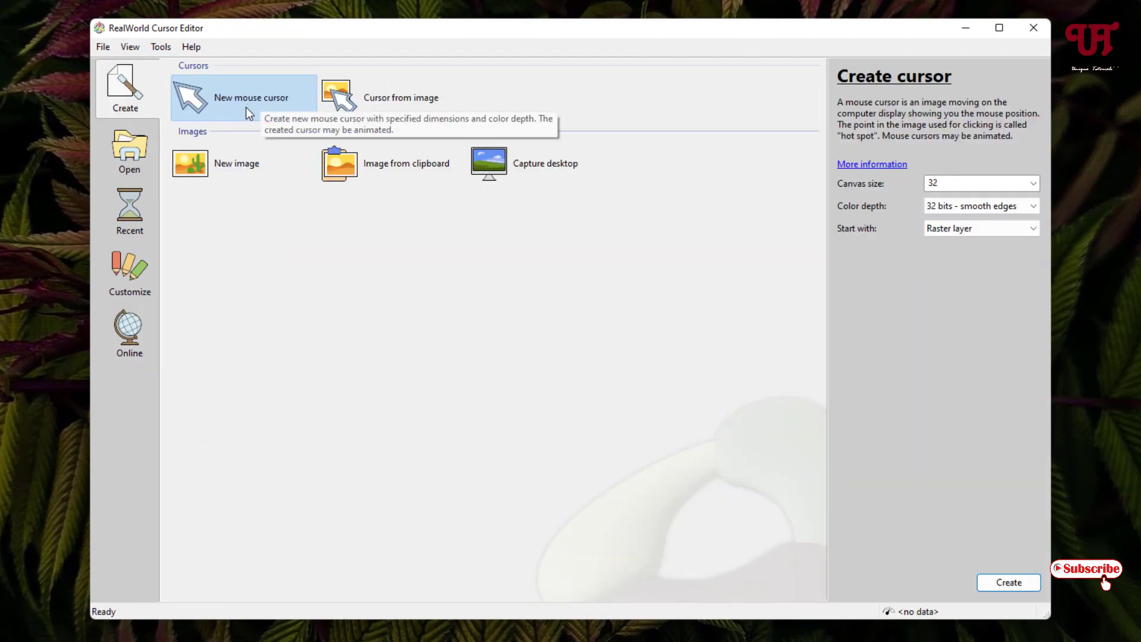
double_click(246, 107)
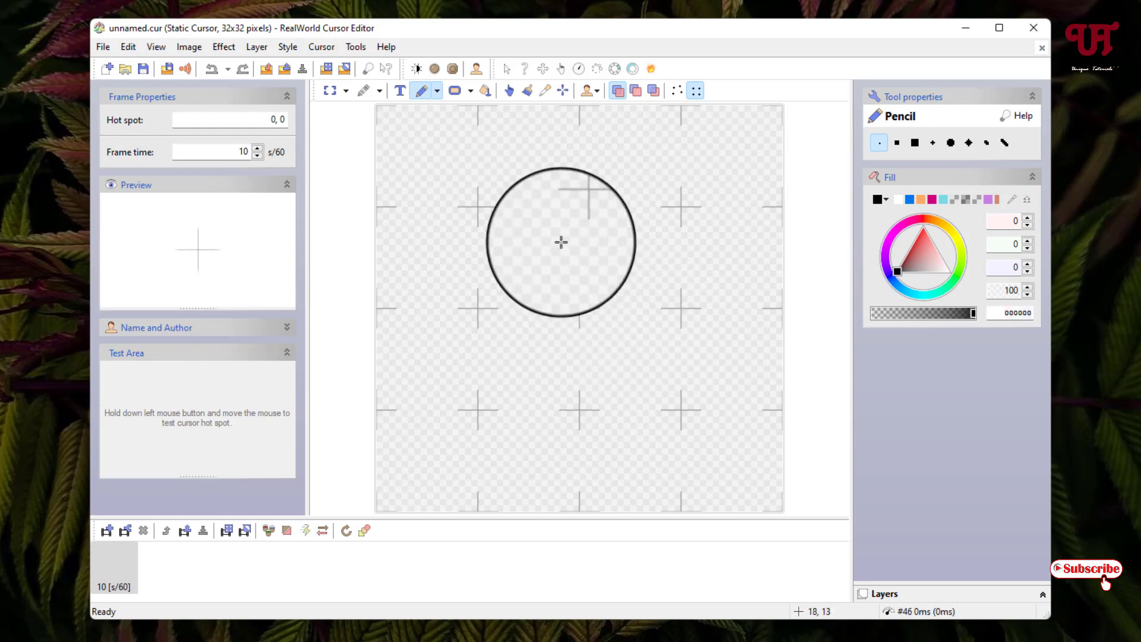
click(506, 74)
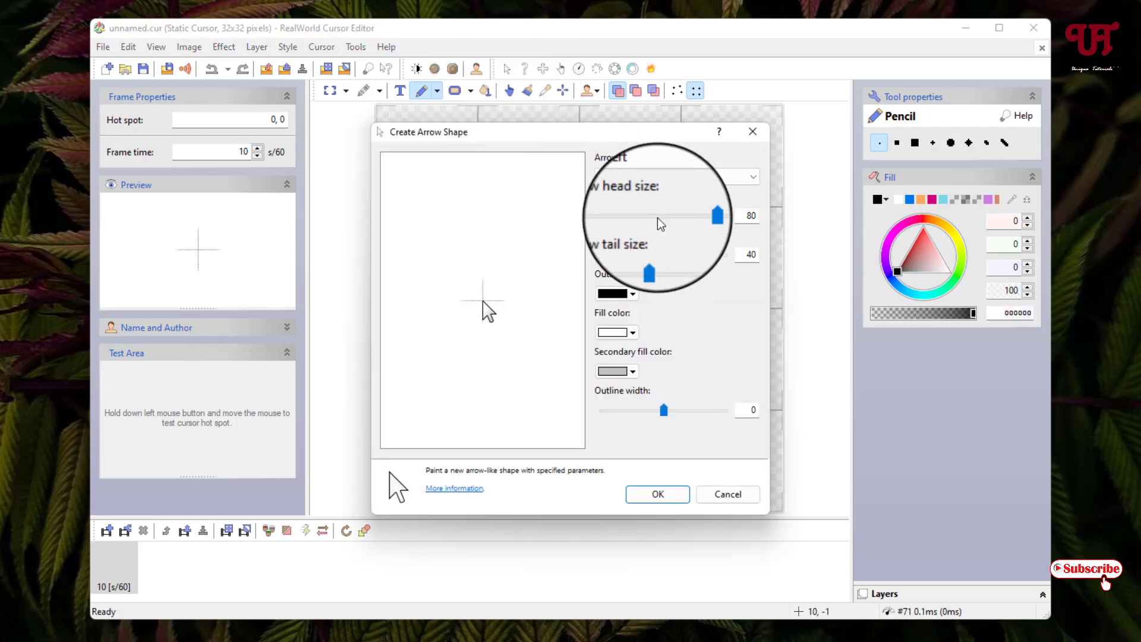
Draw an up-left arrow with head size 56, tail size 50 and white secondary fill
click(624, 177)
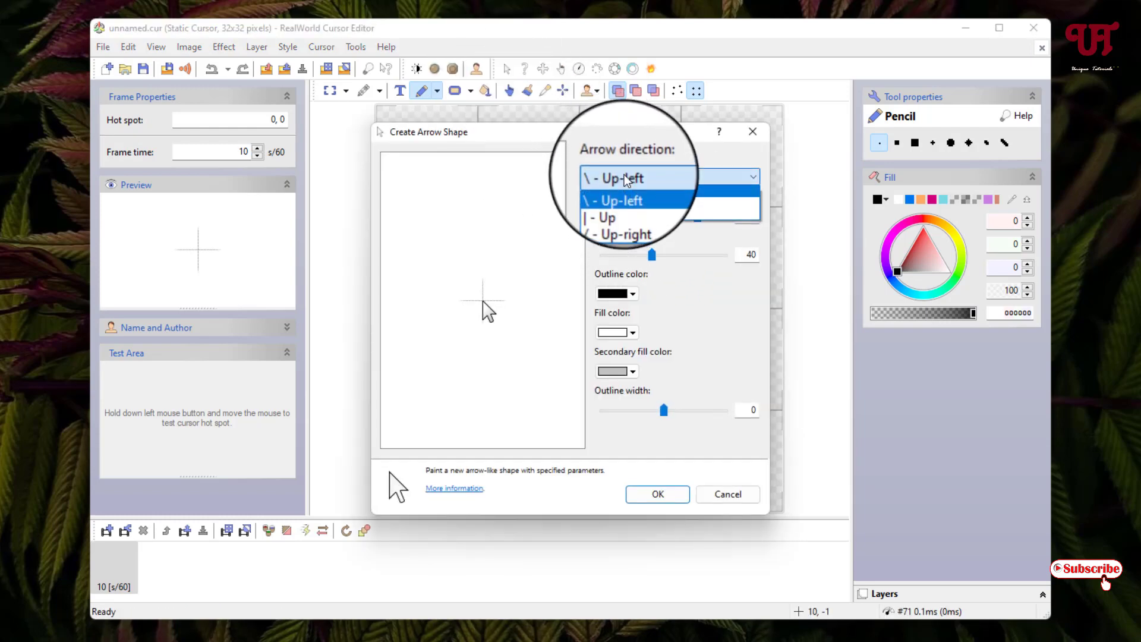
click(647, 214)
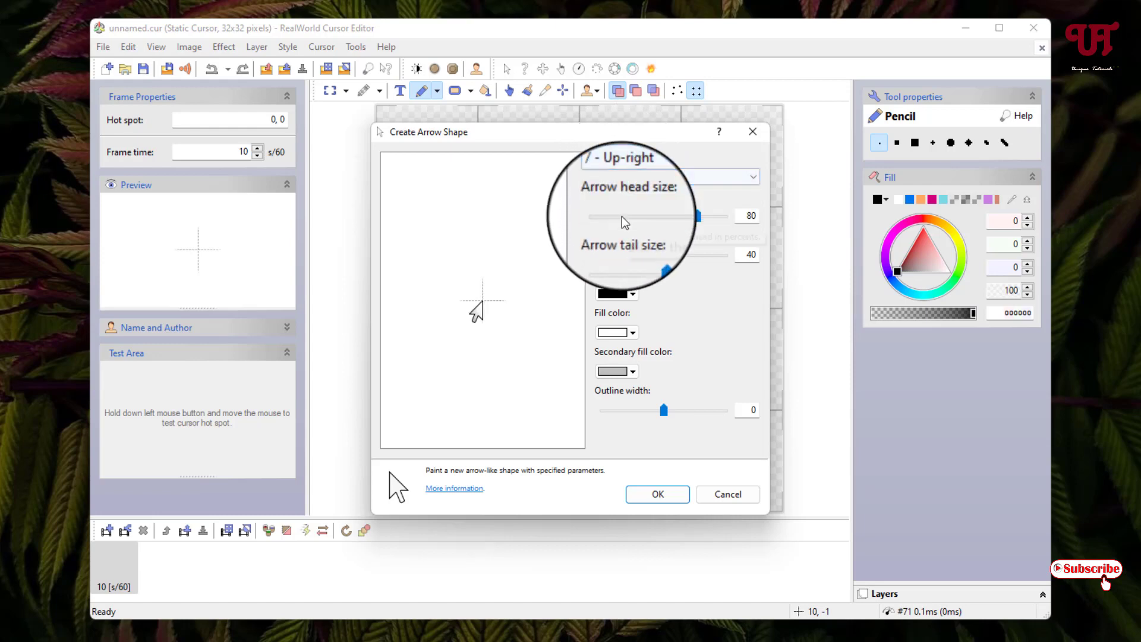
click(650, 178)
click(645, 190)
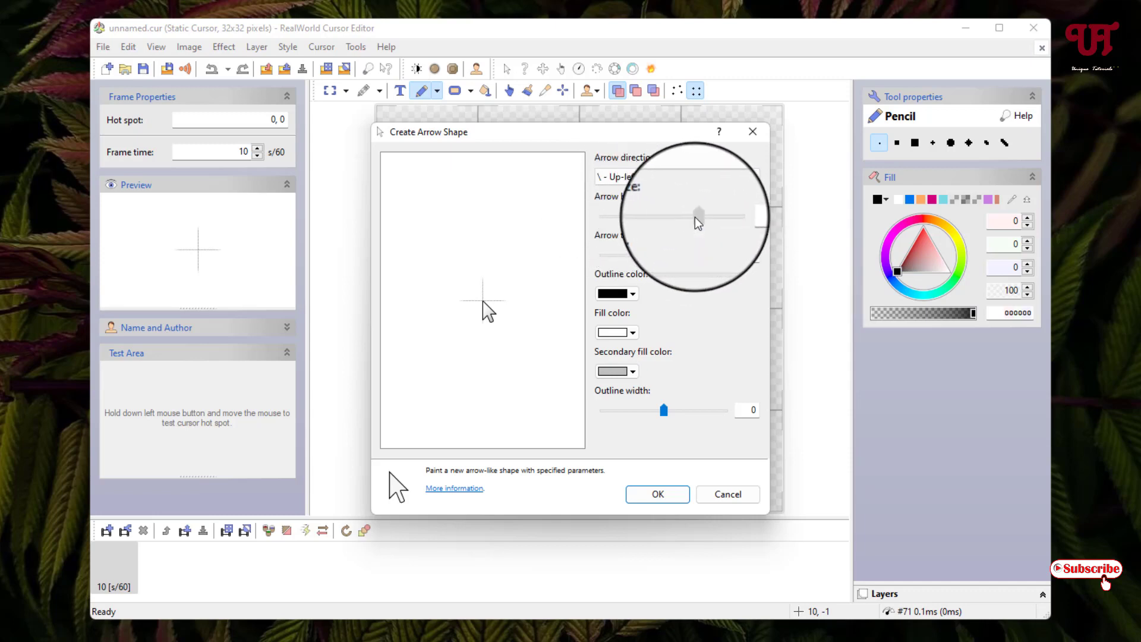
drag(689, 218, 665, 216)
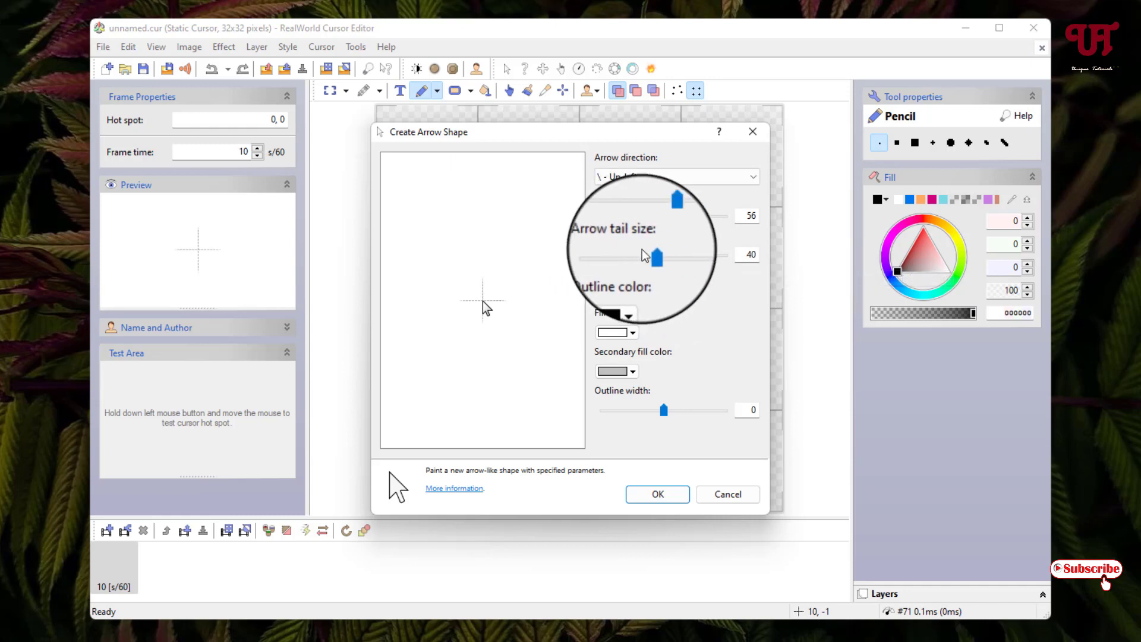
drag(654, 254, 664, 255)
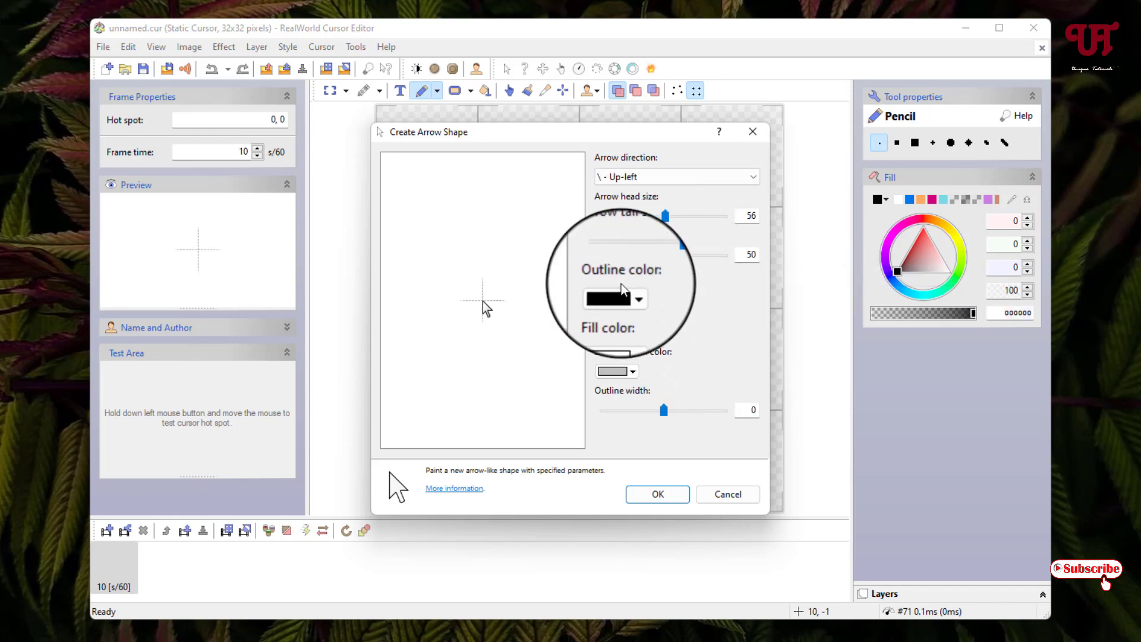
click(634, 294)
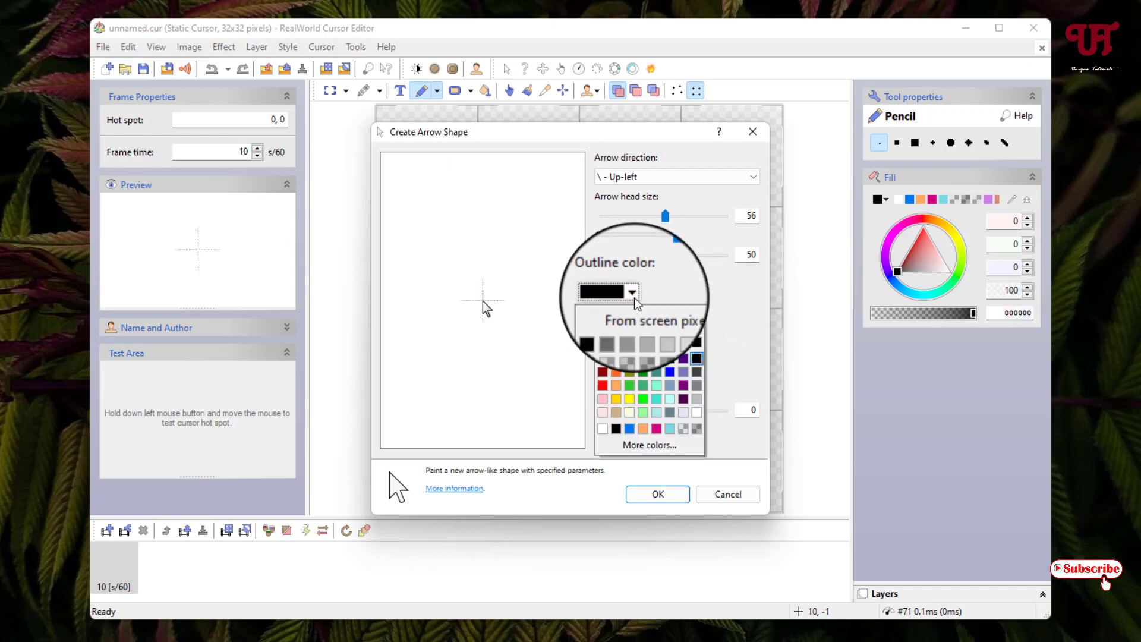
click(751, 323)
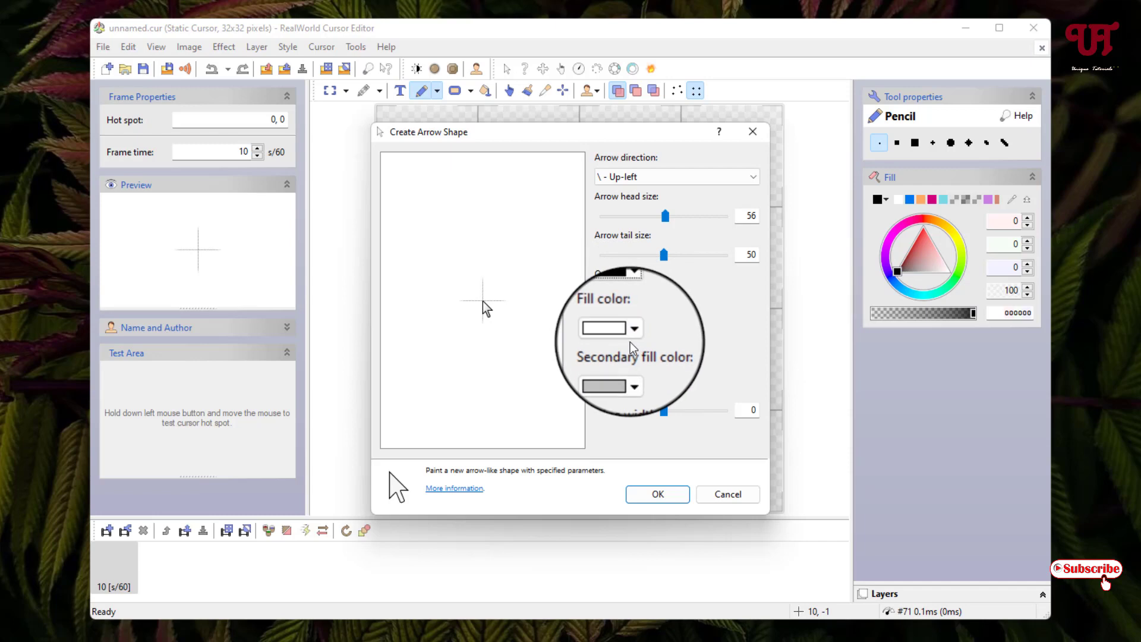
click(633, 373)
click(699, 408)
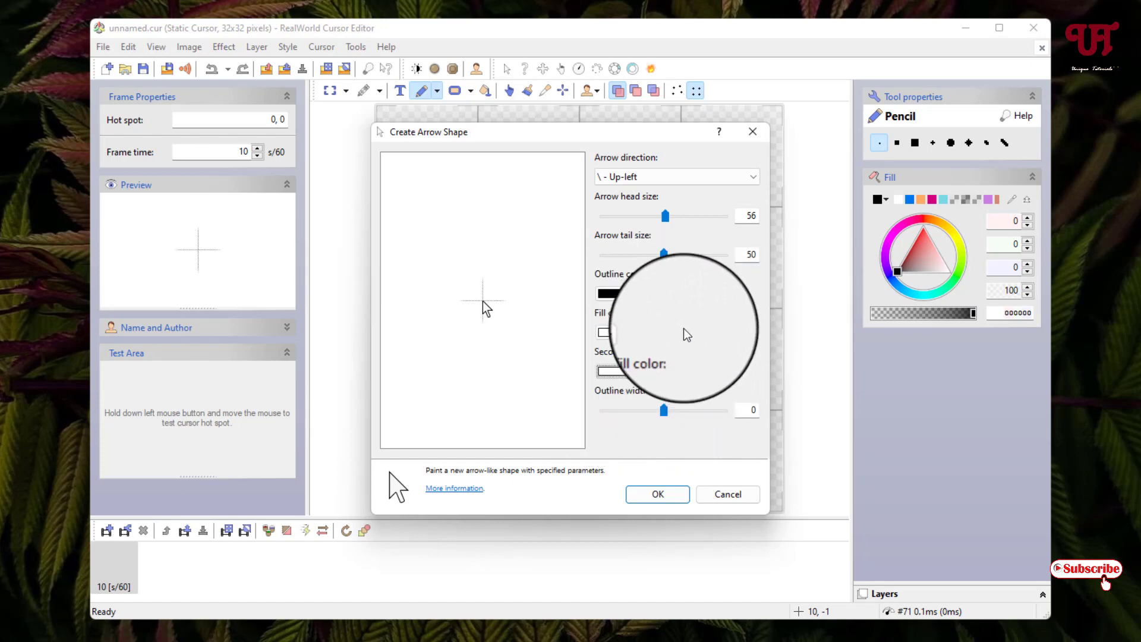
click(669, 496)
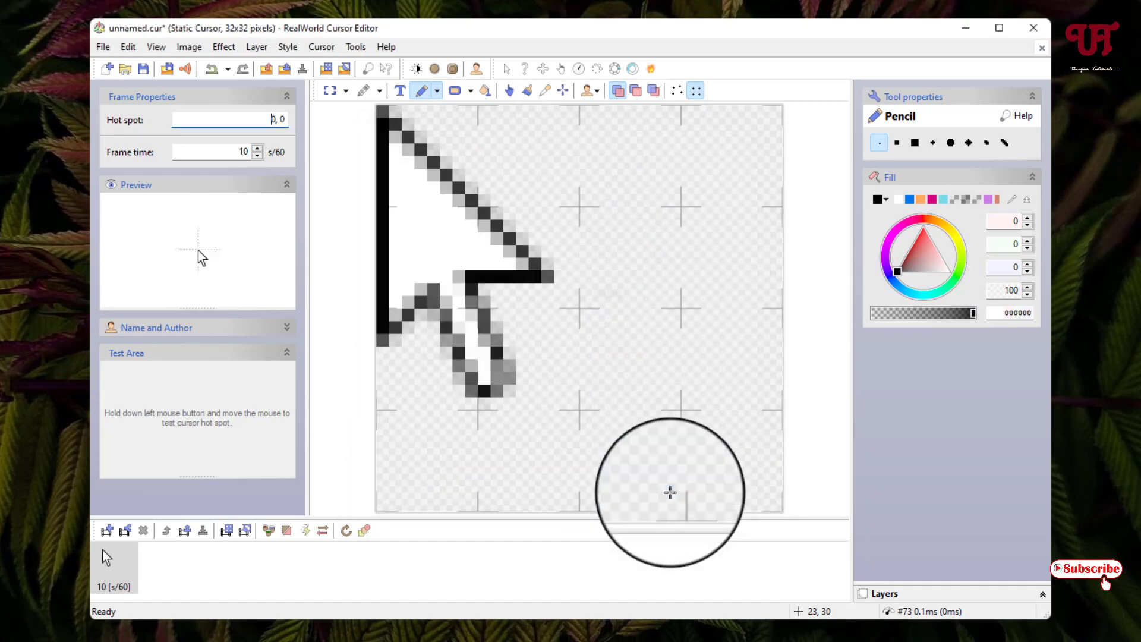
Use the Move tool to shift the arrow right and down toward the canvas centre
click(346, 95)
click(348, 125)
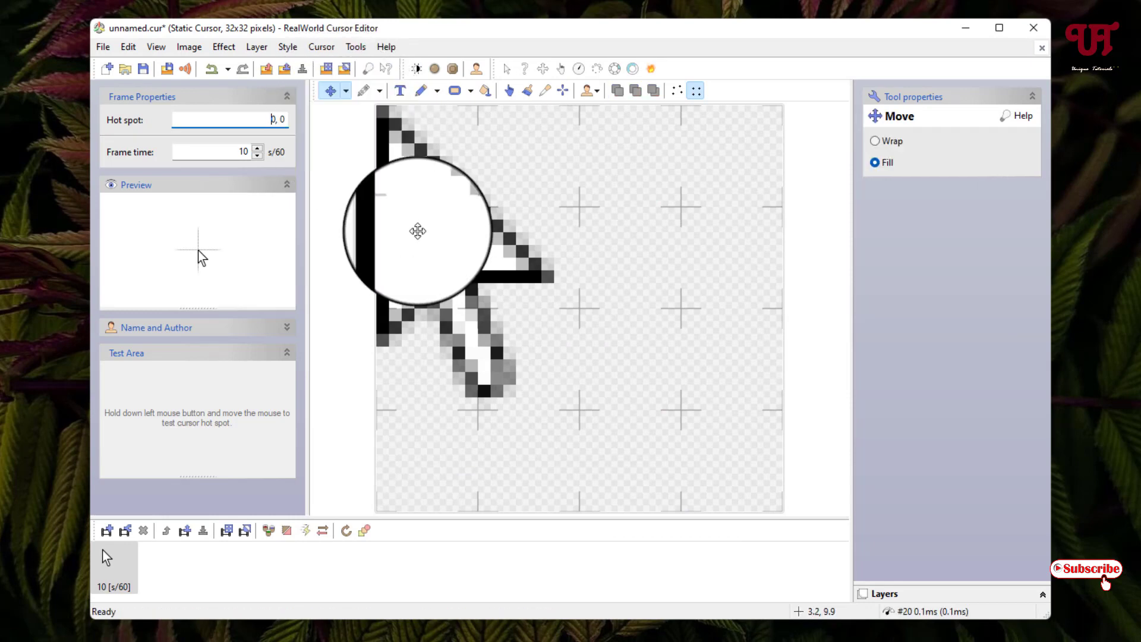
drag(344, 286, 527, 334)
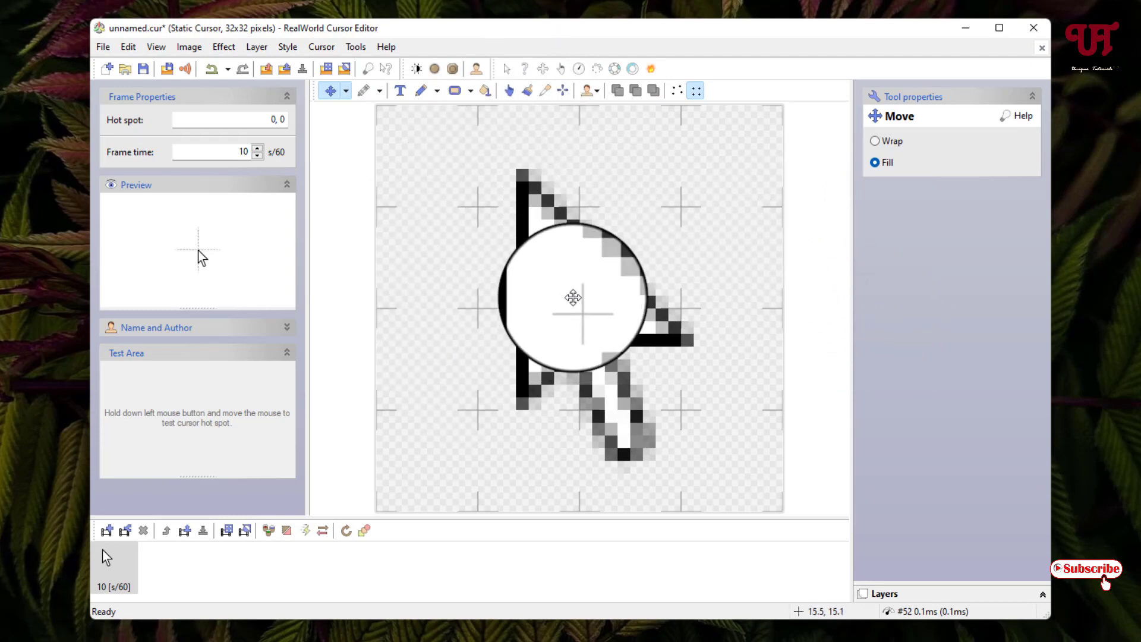
Select the Ellipse tool with FBFF00 yellow fill and Paint under enabled
click(470, 90)
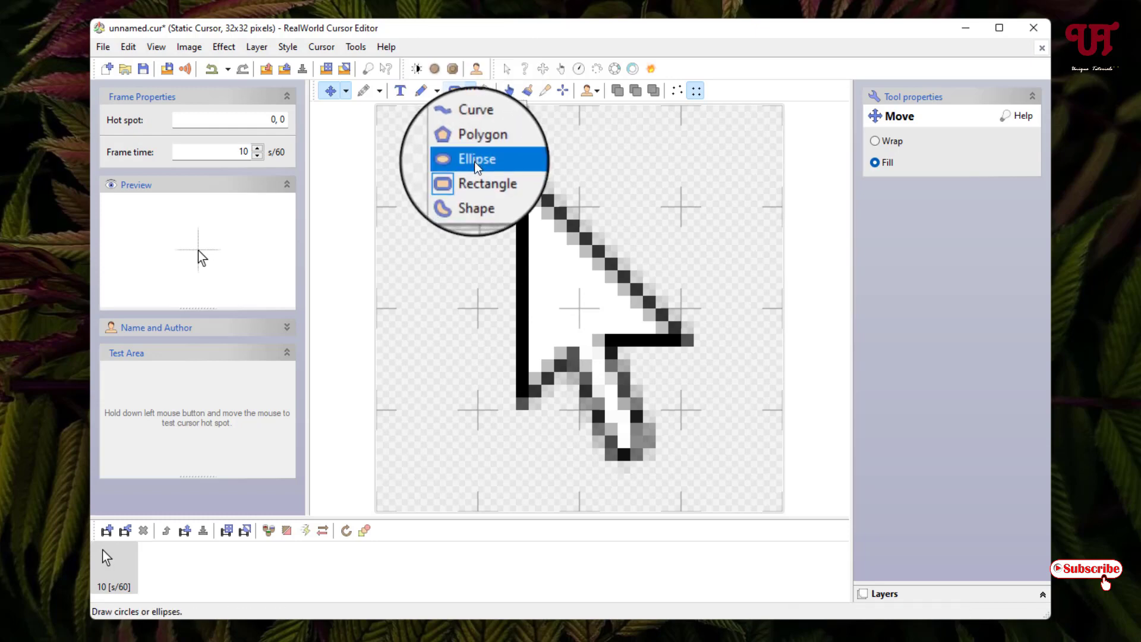
click(475, 161)
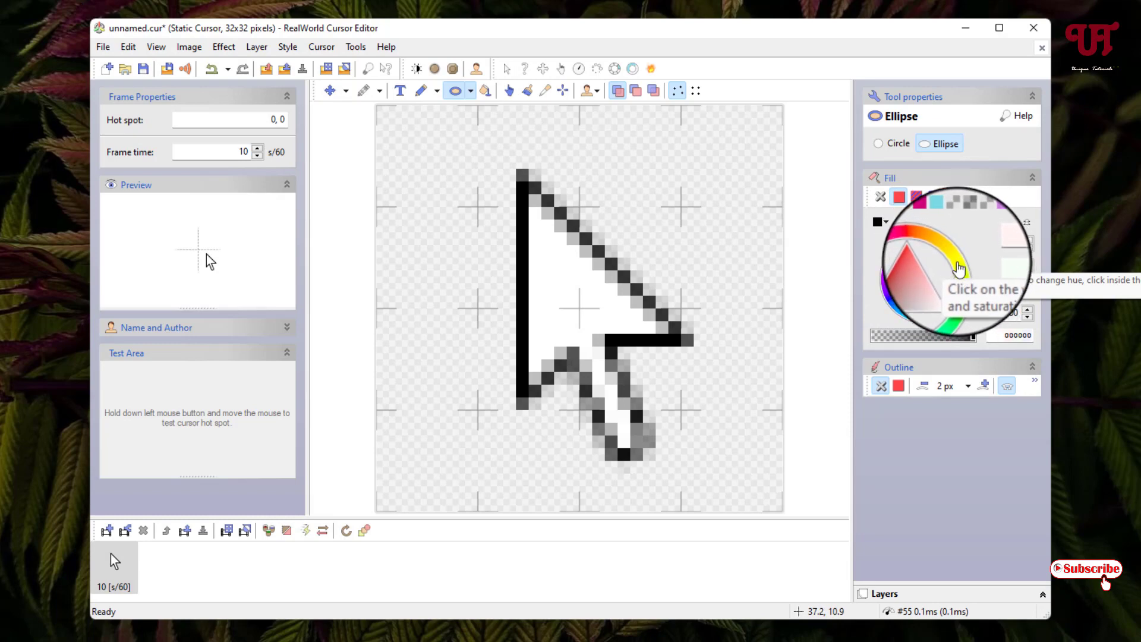
click(958, 266)
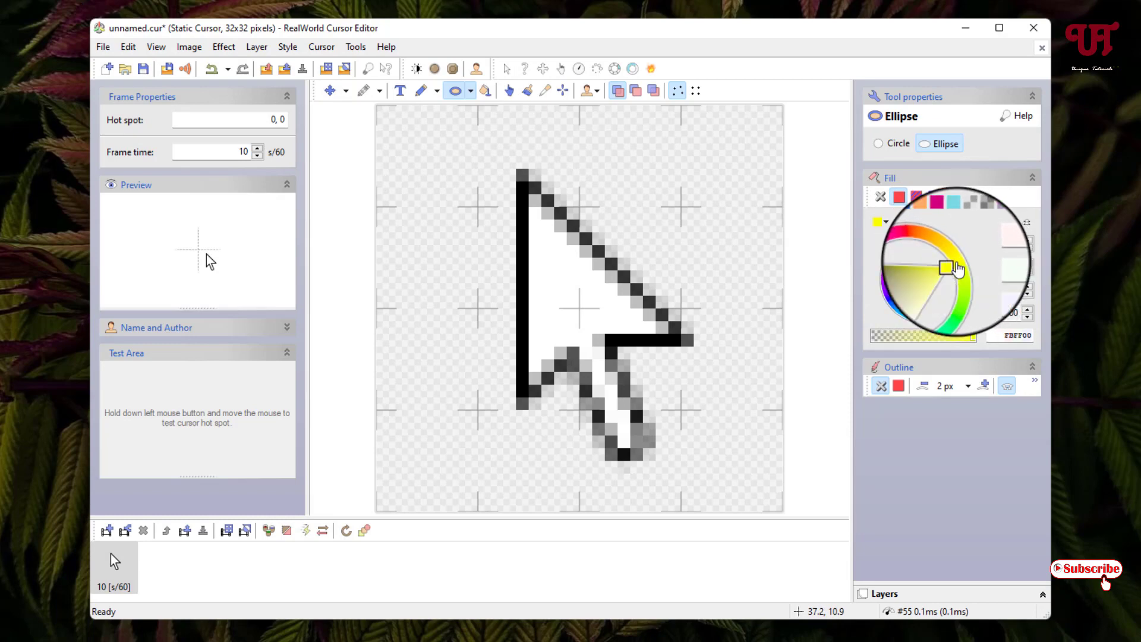
click(654, 92)
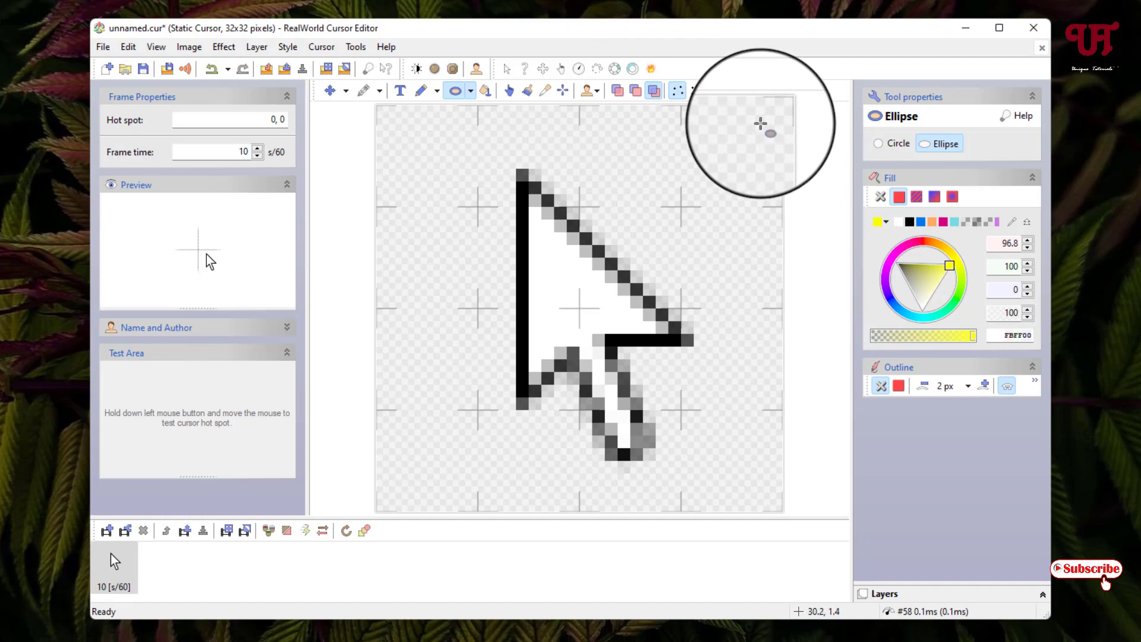
Draw the yellow ellipse stretched to fill the whole canvas, then choose File > Save as
drag(761, 123, 380, 474)
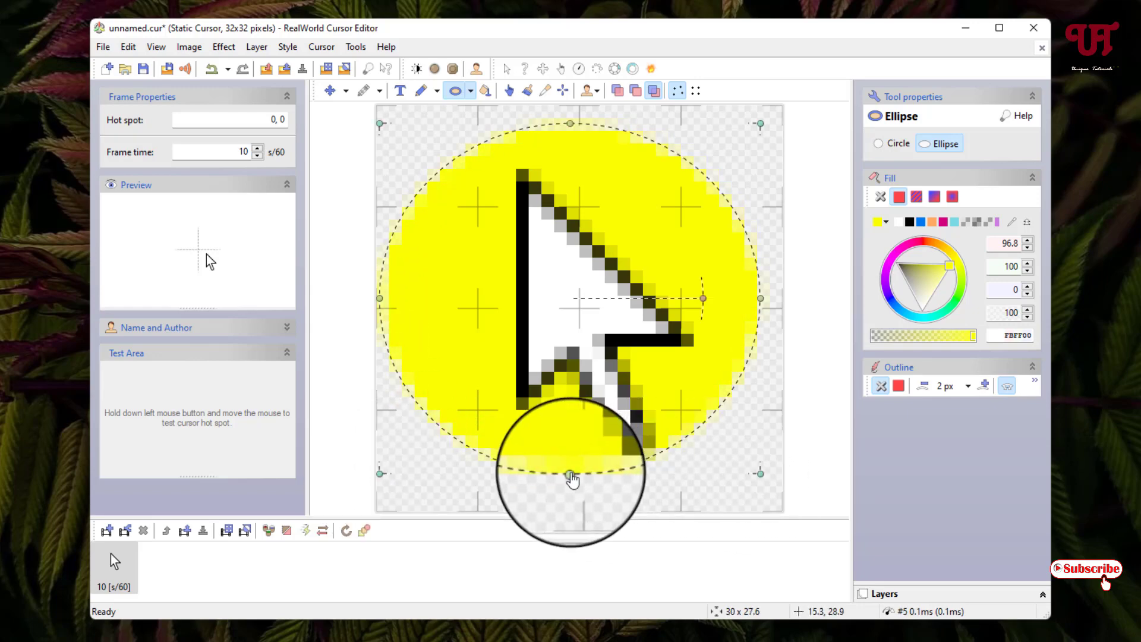
drag(572, 475, 571, 507)
drag(570, 124, 572, 109)
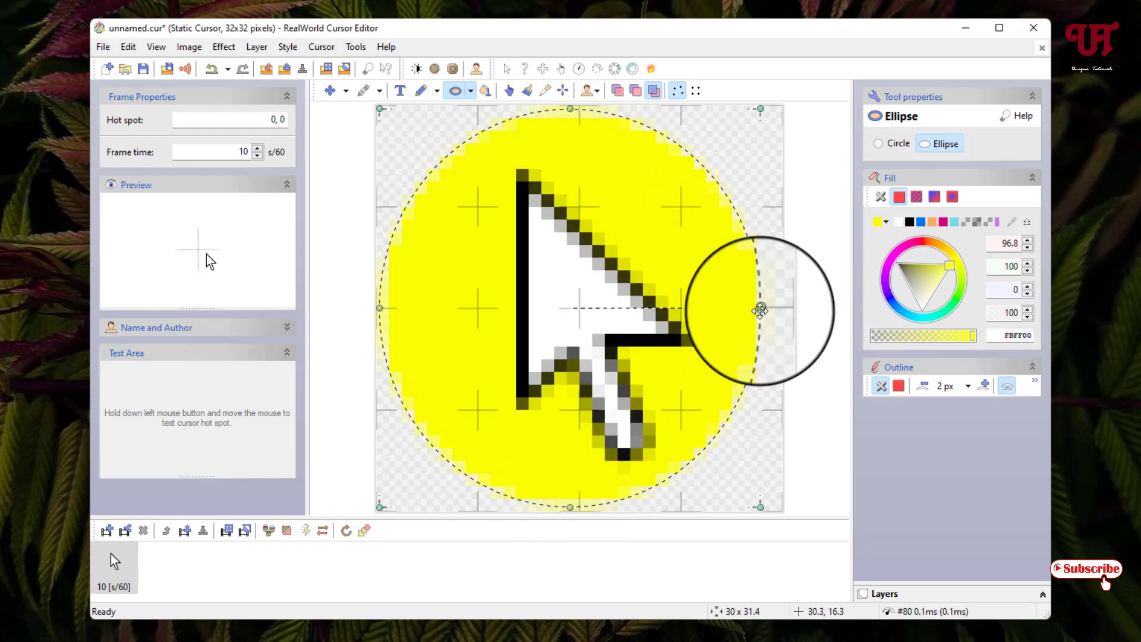
drag(759, 308, 780, 308)
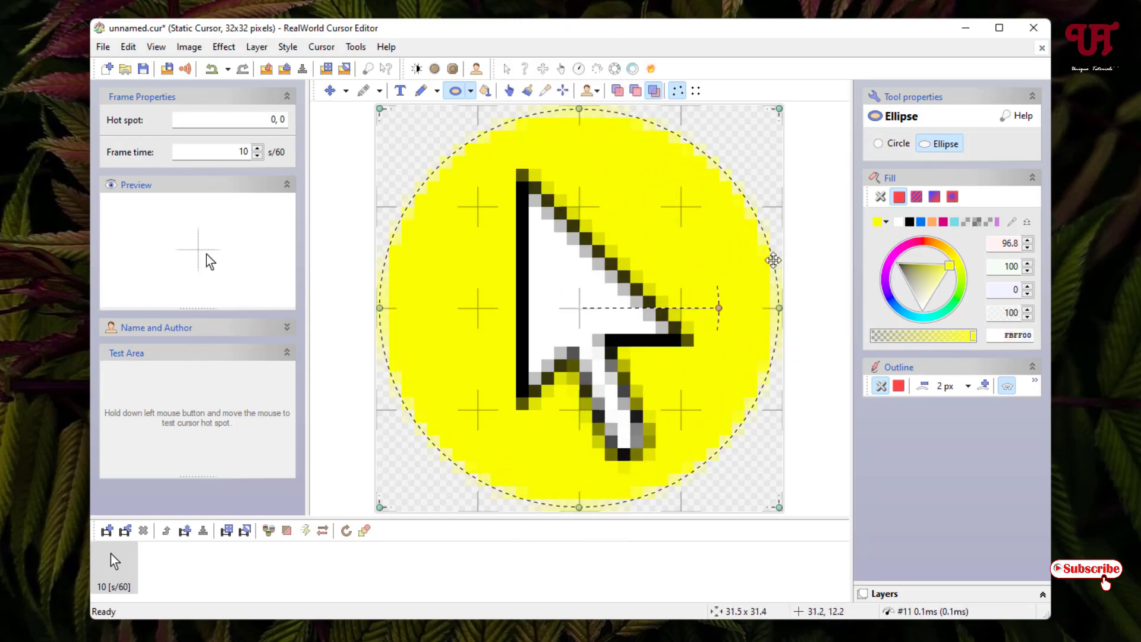
click(103, 47)
click(122, 114)
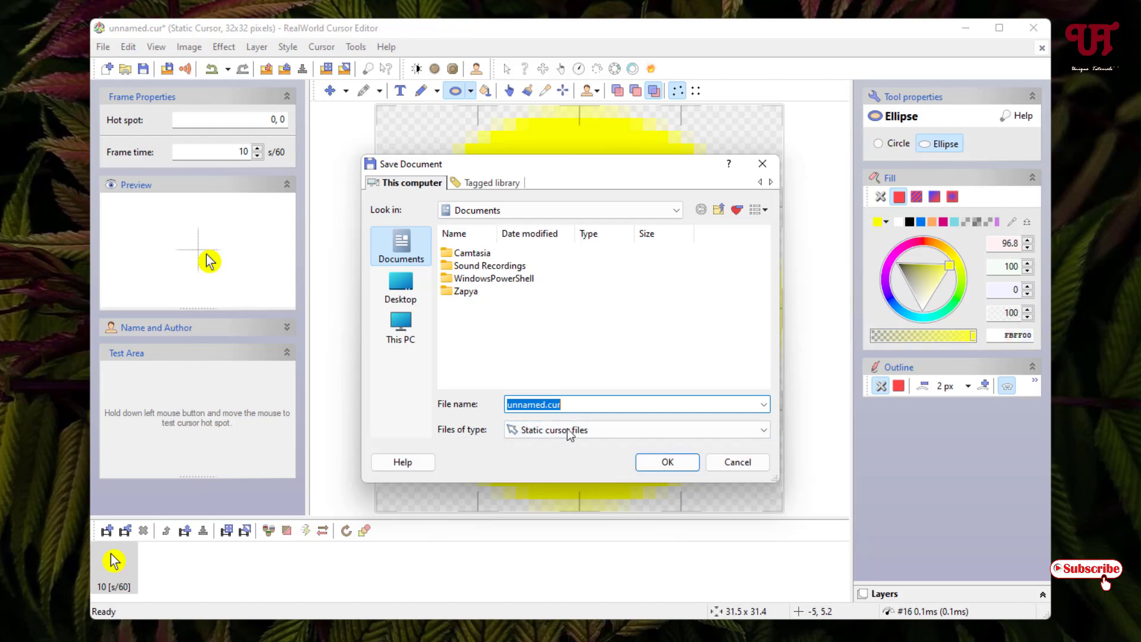
Name the file test and save it into the Desktop folder as test.cur
click(545, 404)
text(test)
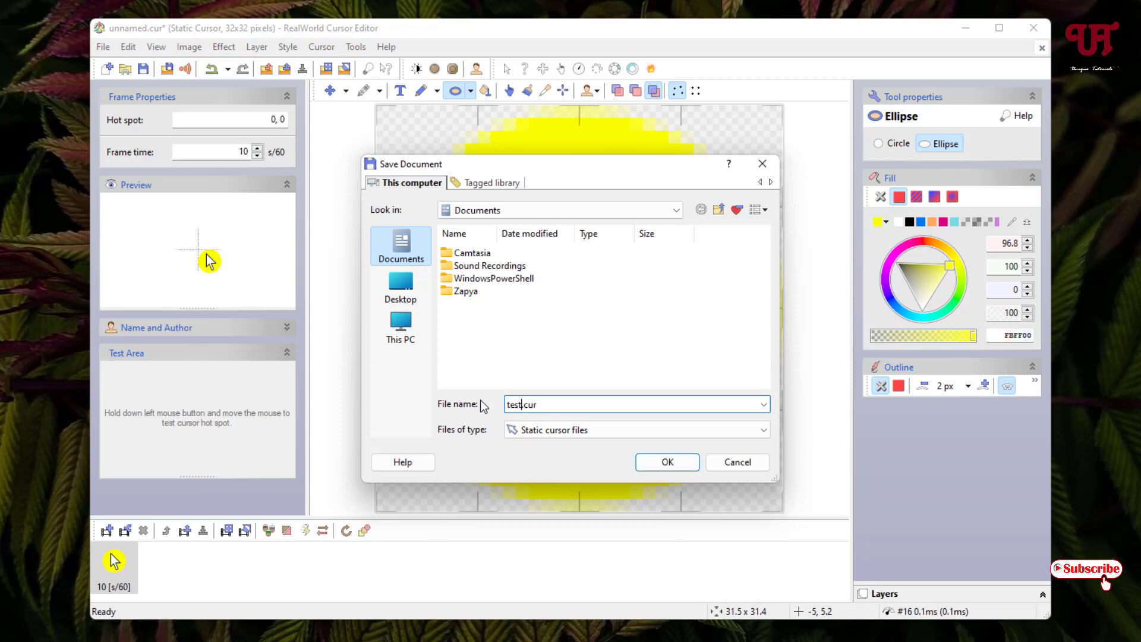
click(397, 300)
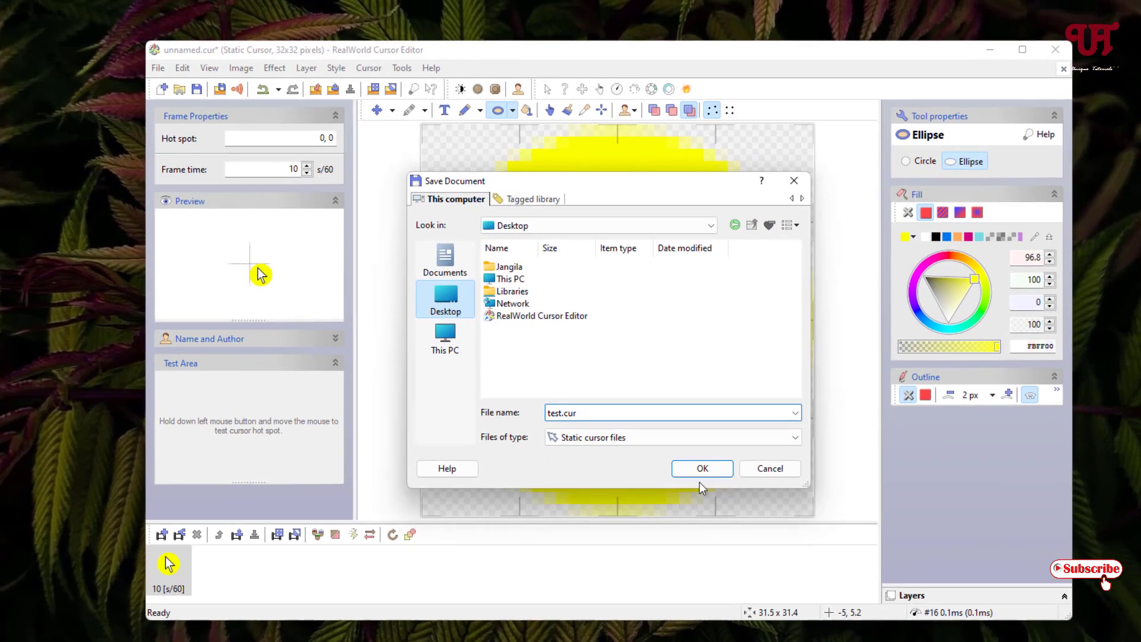
click(667, 463)
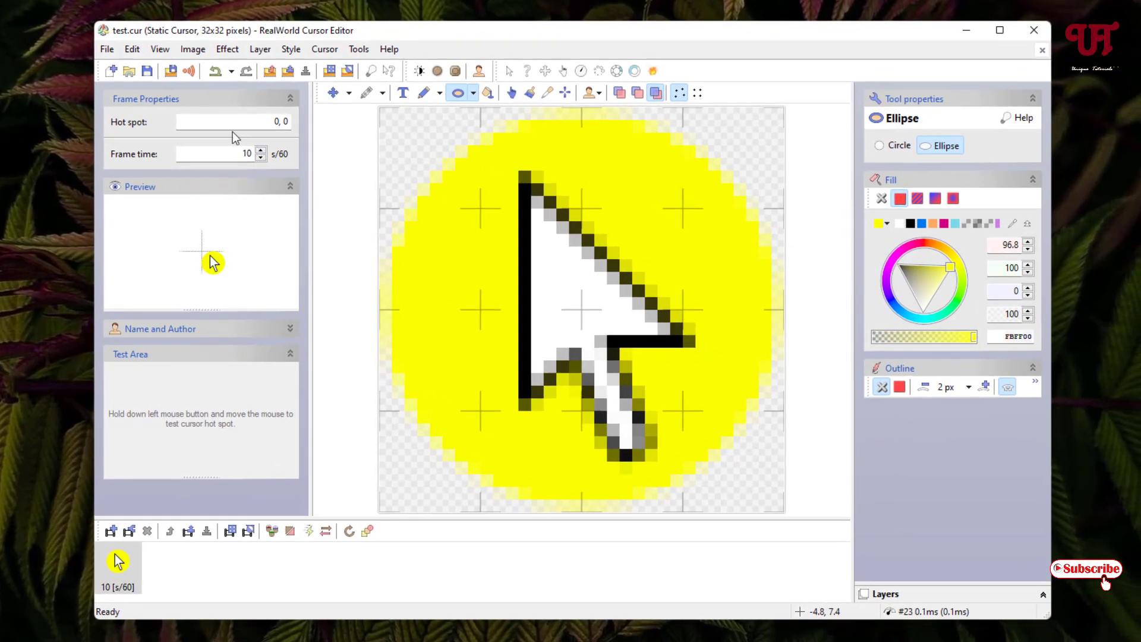
Undo the yellow ellipse, then preview and dismiss the animated dots and spinning wheel options
key(ctrl+z)
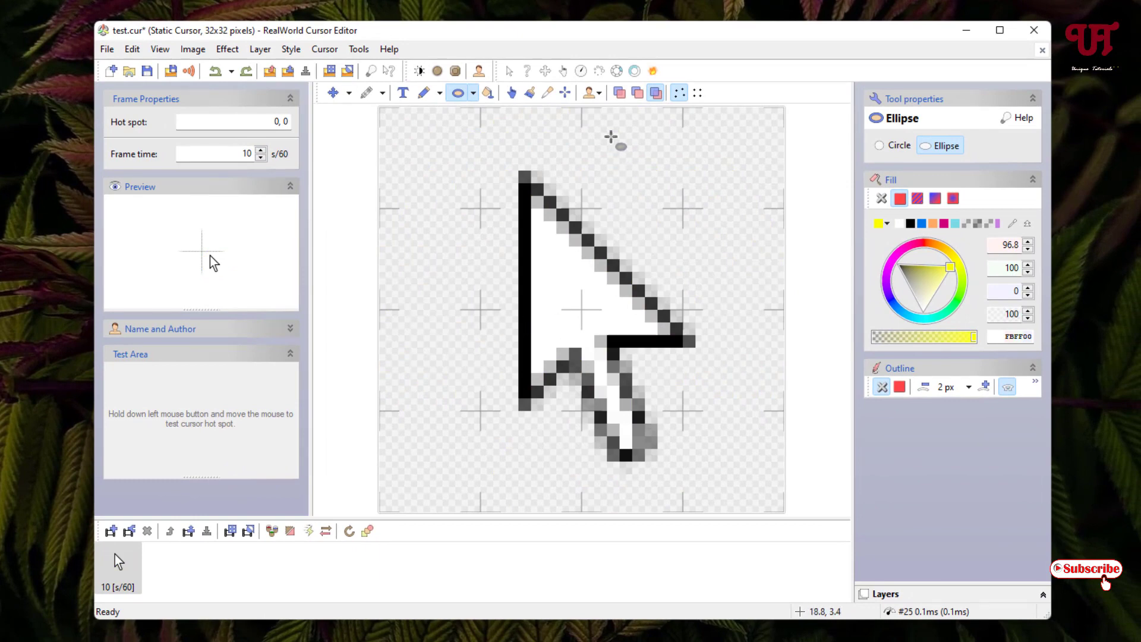
click(600, 78)
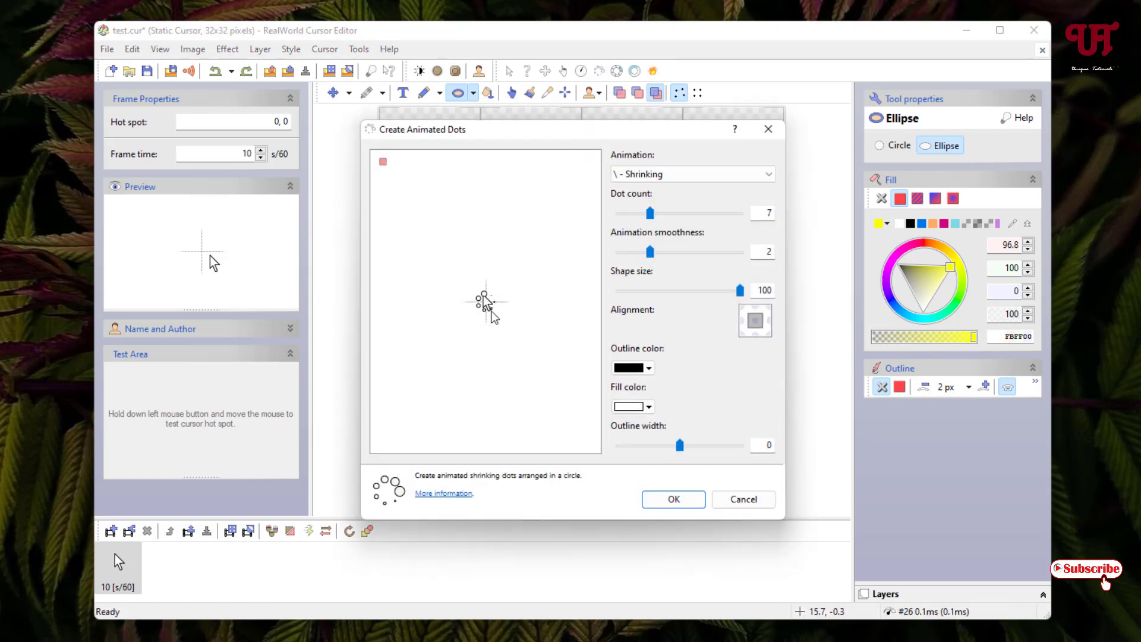
click(769, 129)
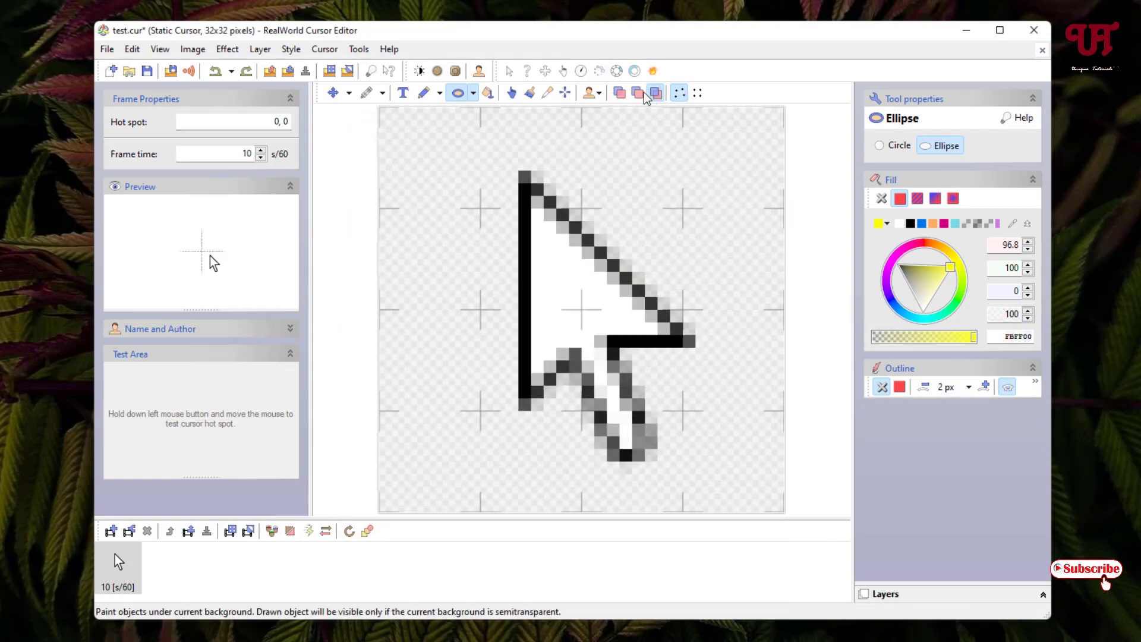
click(617, 72)
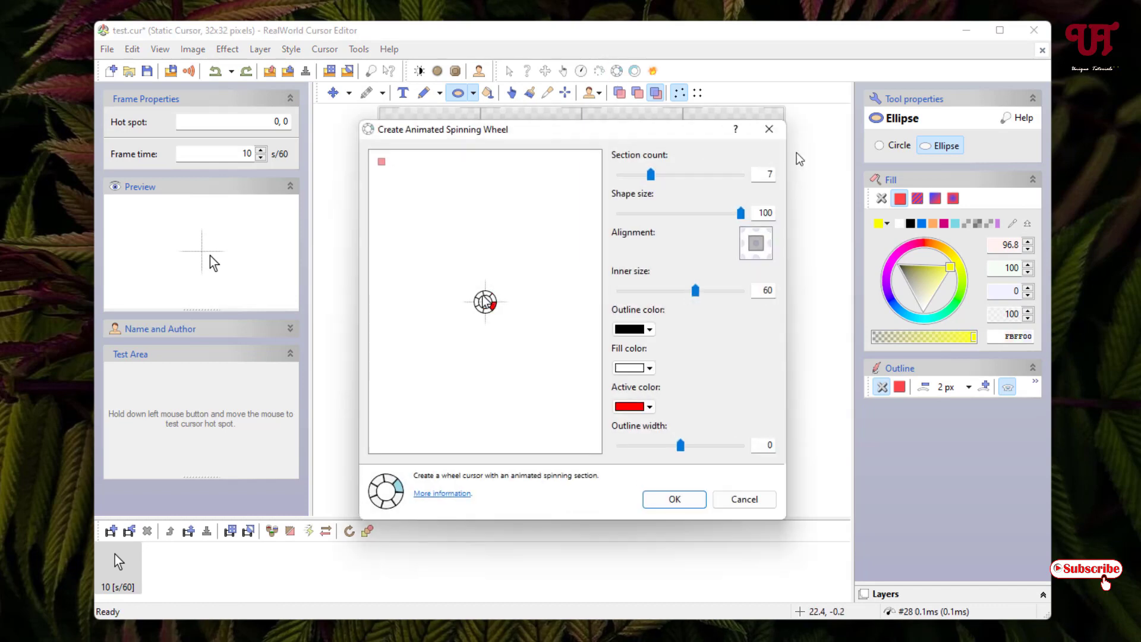
click(764, 125)
click(635, 72)
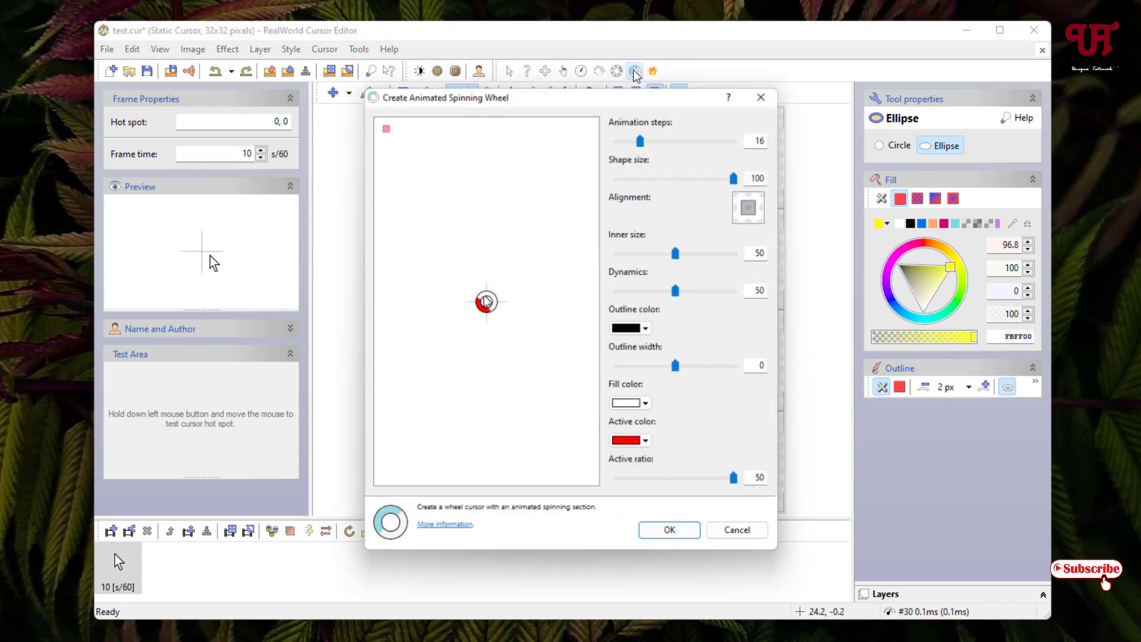
click(769, 90)
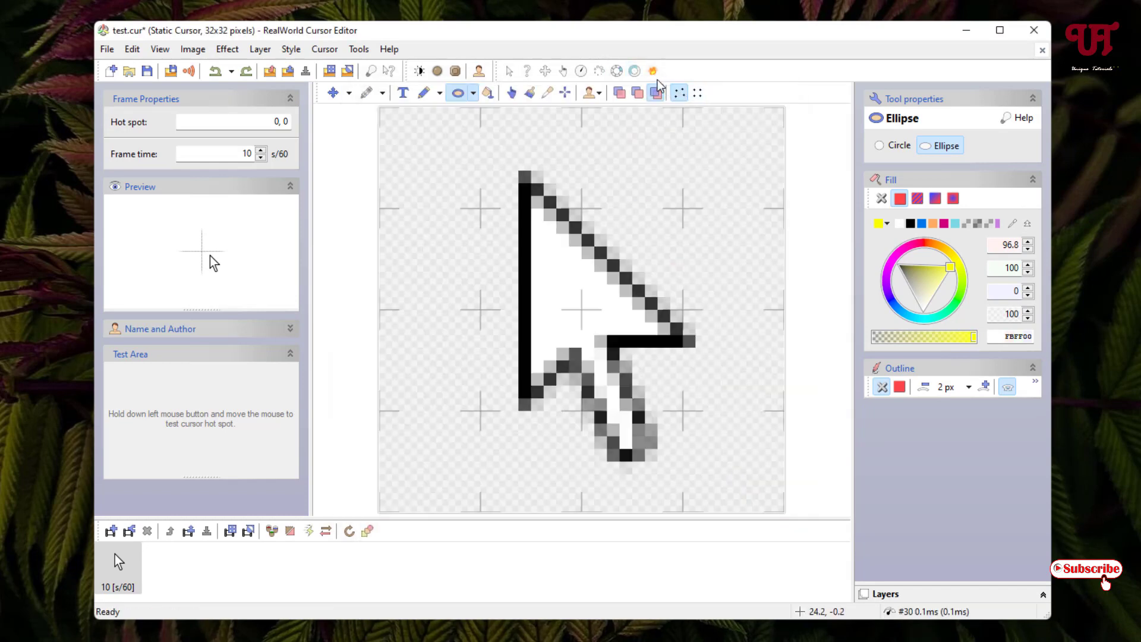
Add an orange fire effect to the arrow, producing a 16-frame animated cursor
click(654, 71)
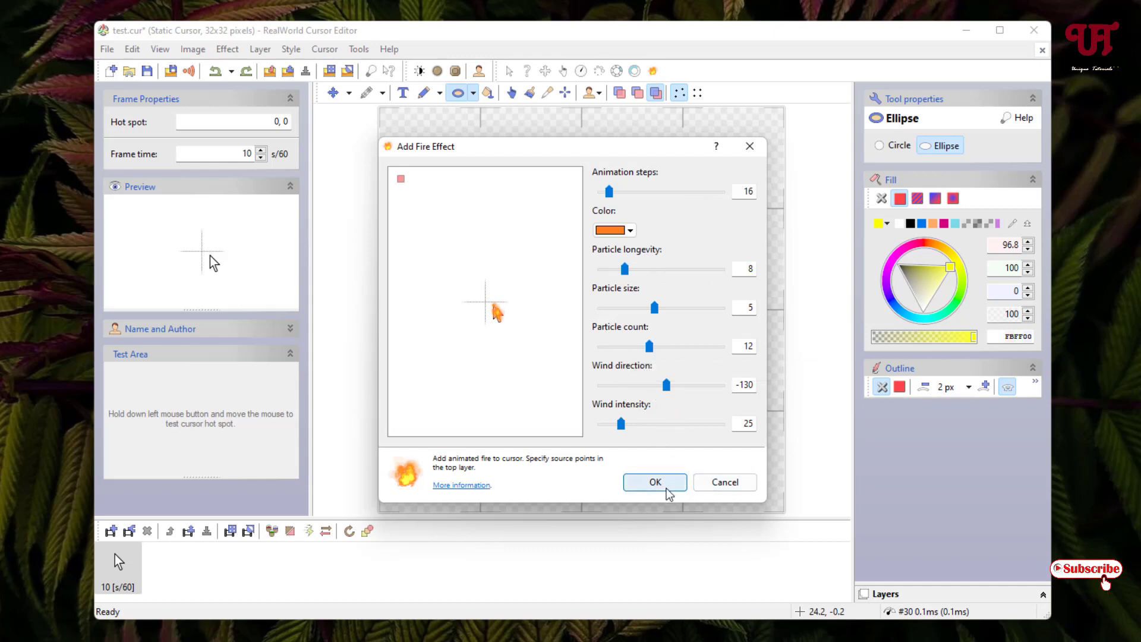
click(631, 232)
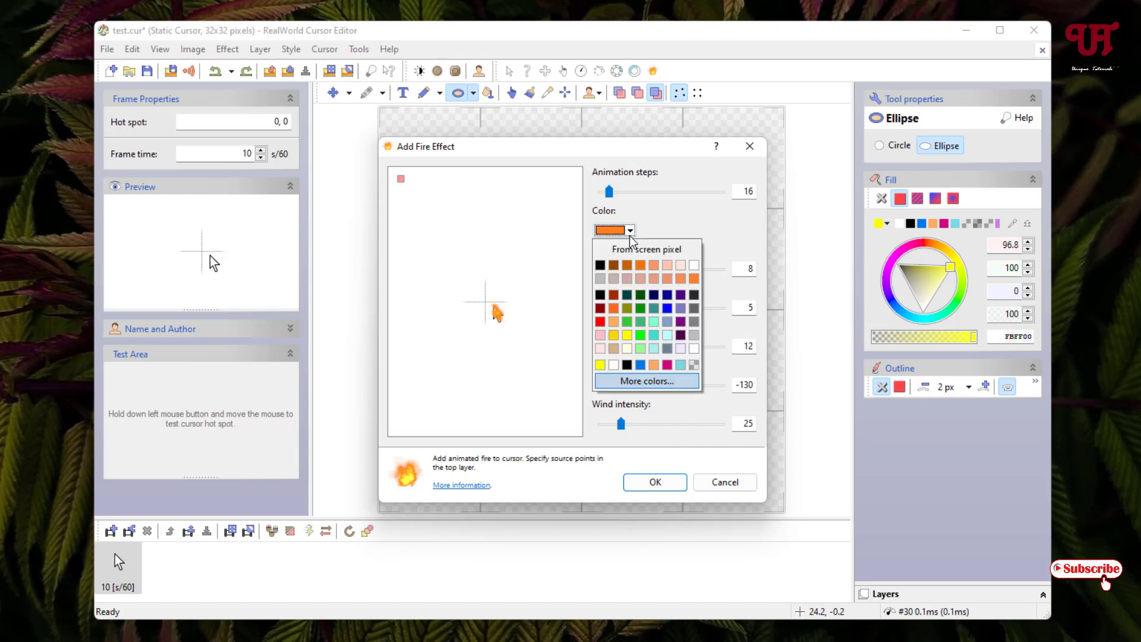
click(676, 504)
click(670, 486)
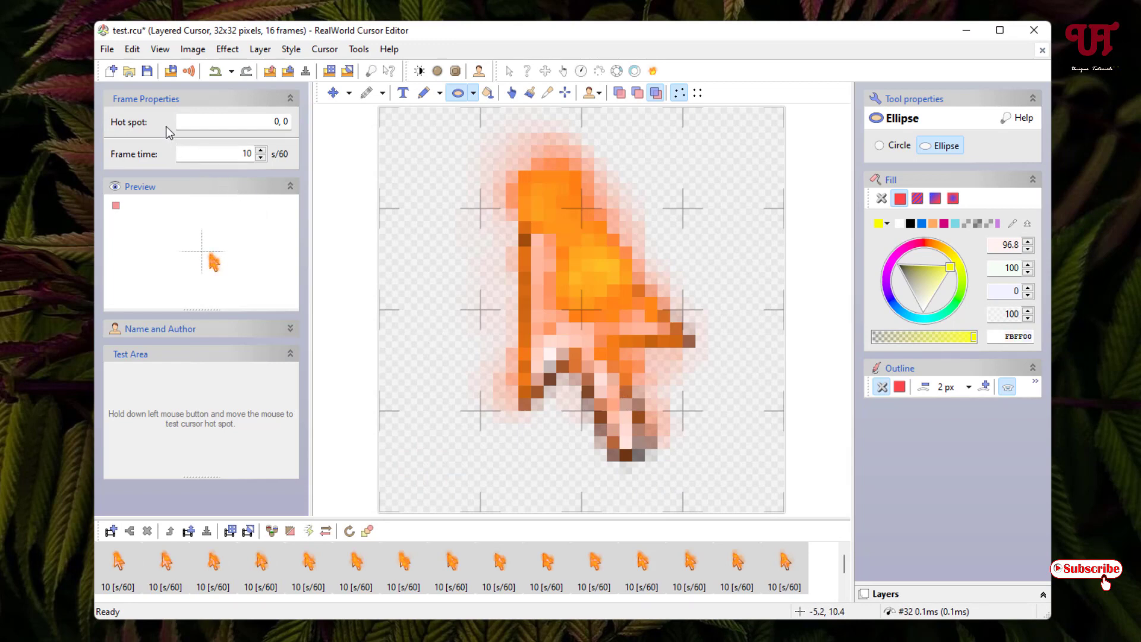
click(107, 50)
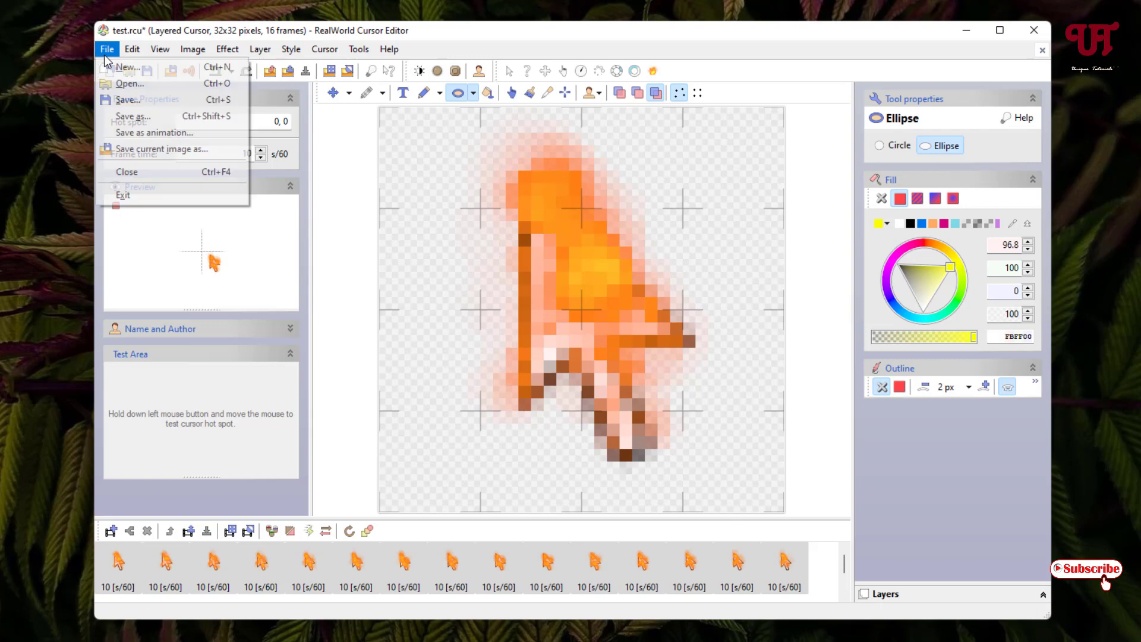
Save the fire-animated arrow as test.ani on the Desktop, choosing the Animated cursor files type
click(126, 118)
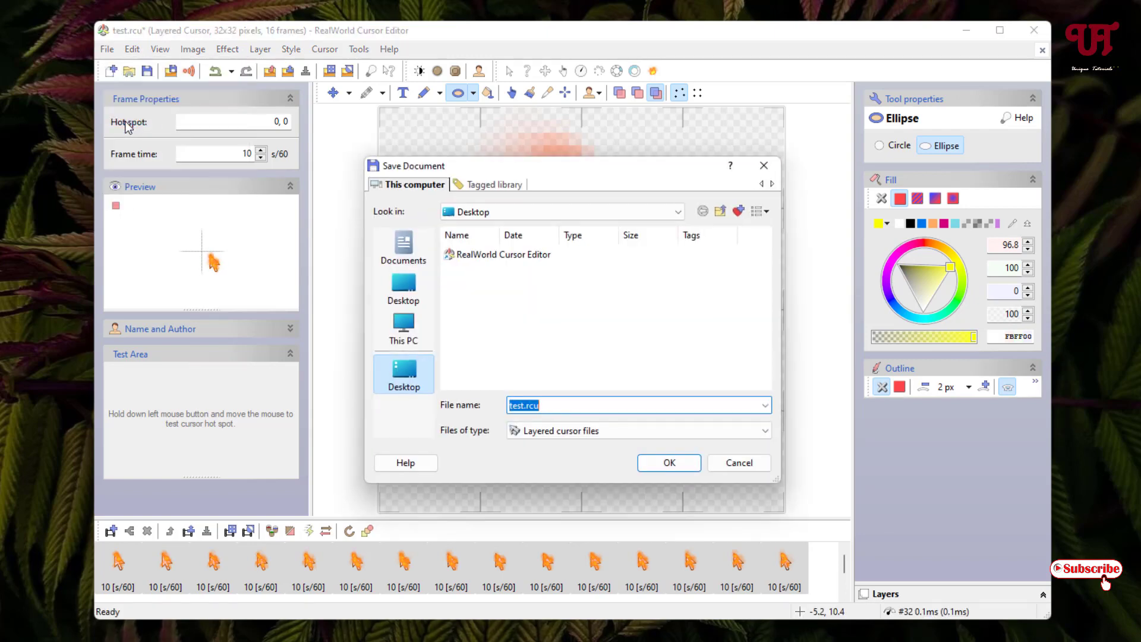
click(566, 434)
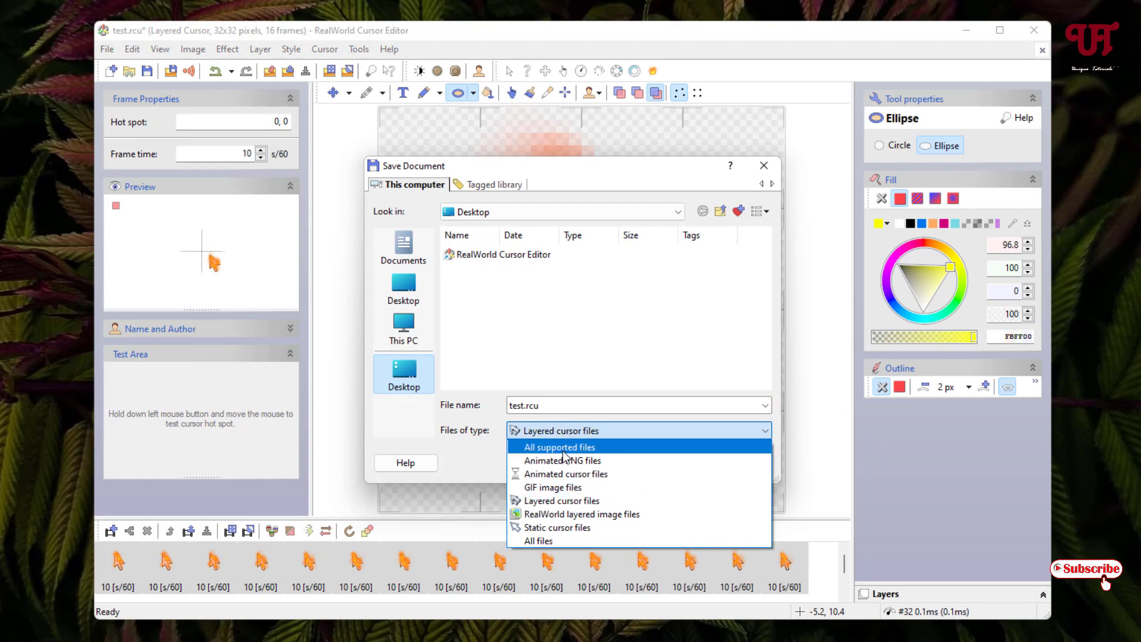
click(562, 474)
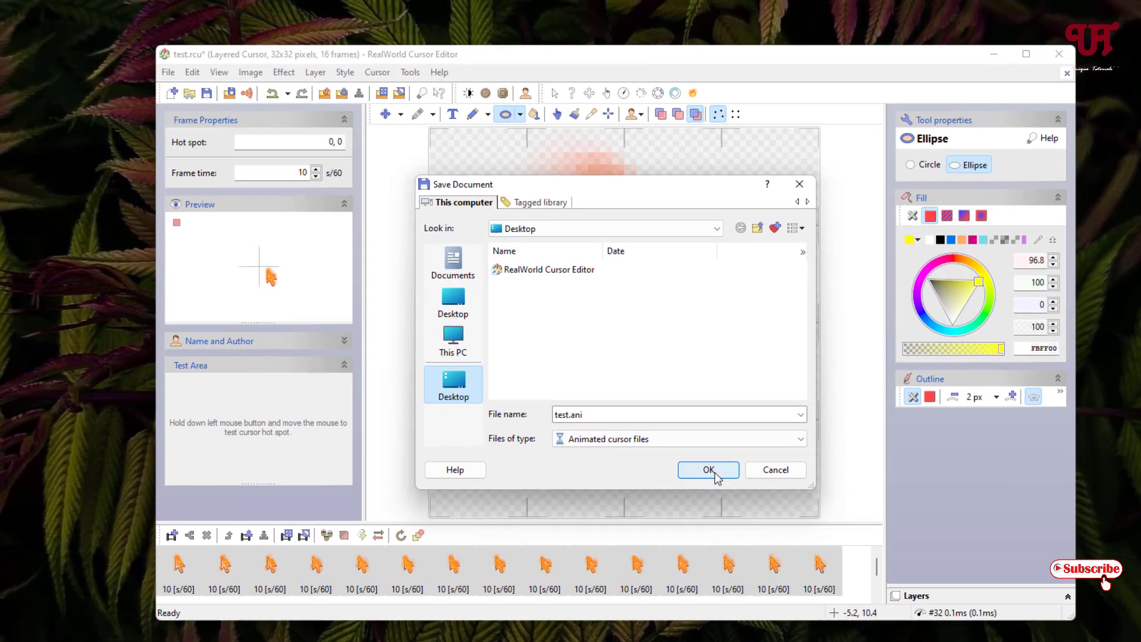
click(709, 470)
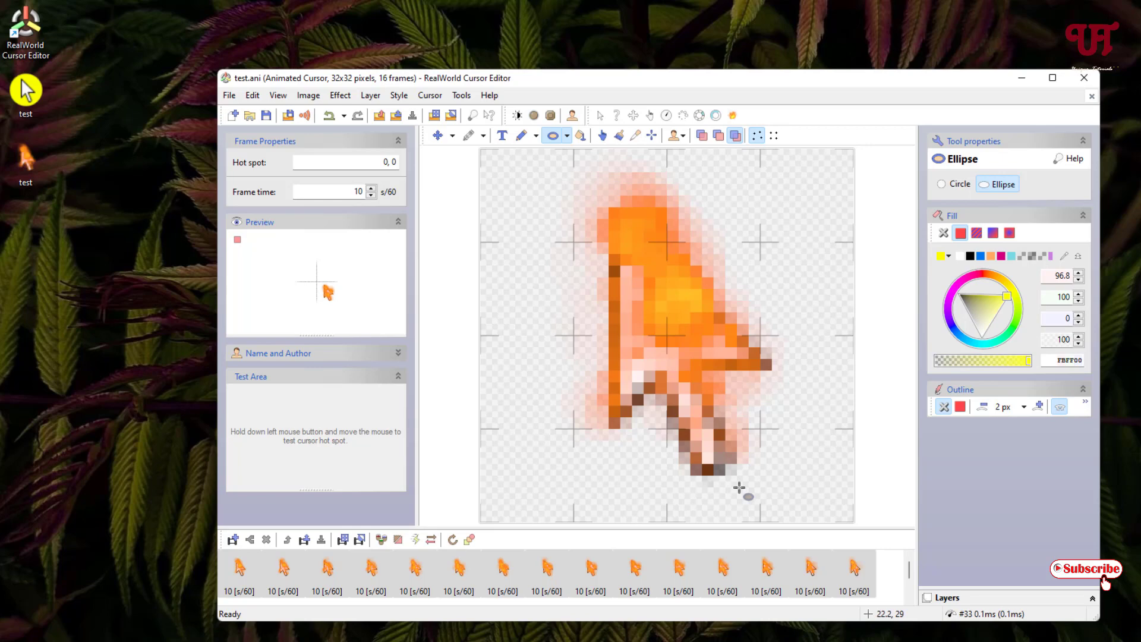
Minimize the editor and reach Bluetooth & devices > Mouse via Accessibility's Mouse pointer and touch page
click(1022, 79)
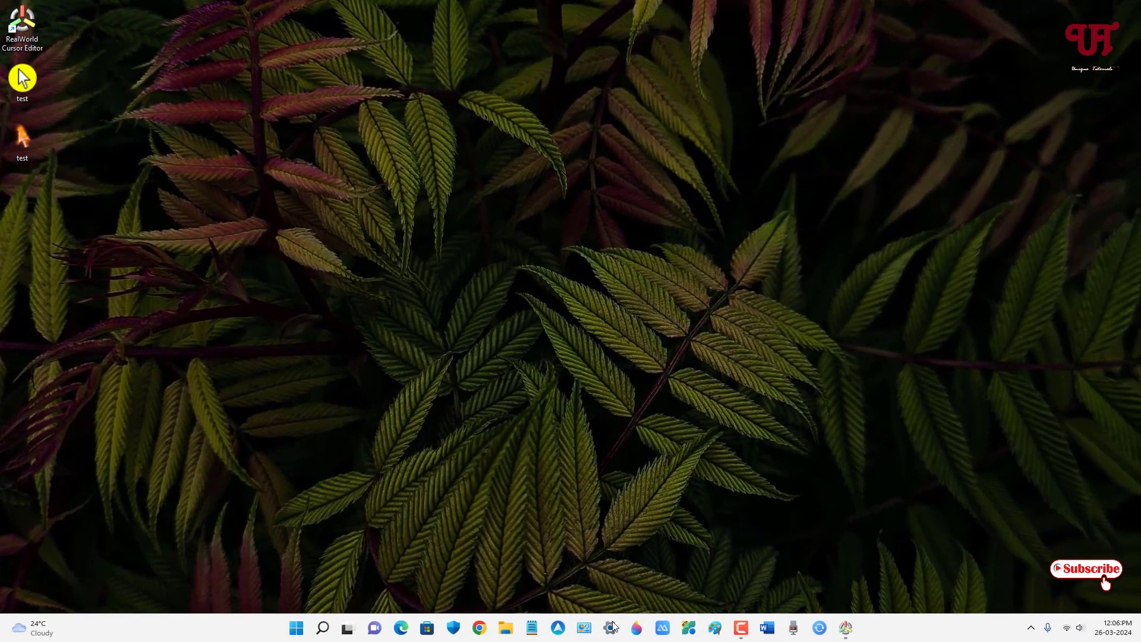
click(610, 628)
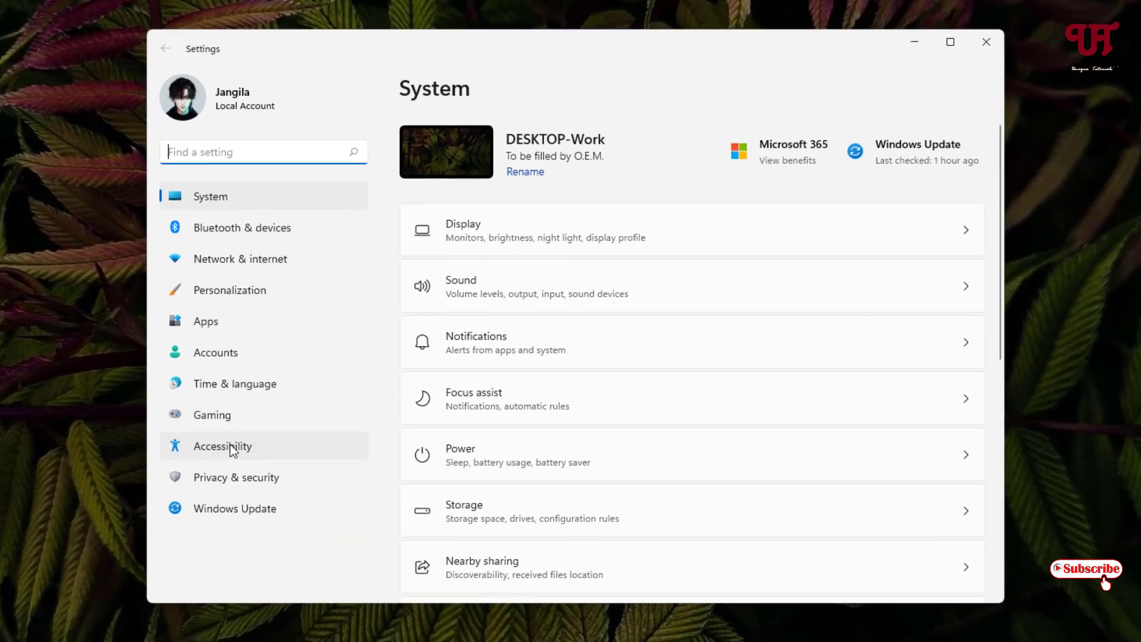
click(209, 454)
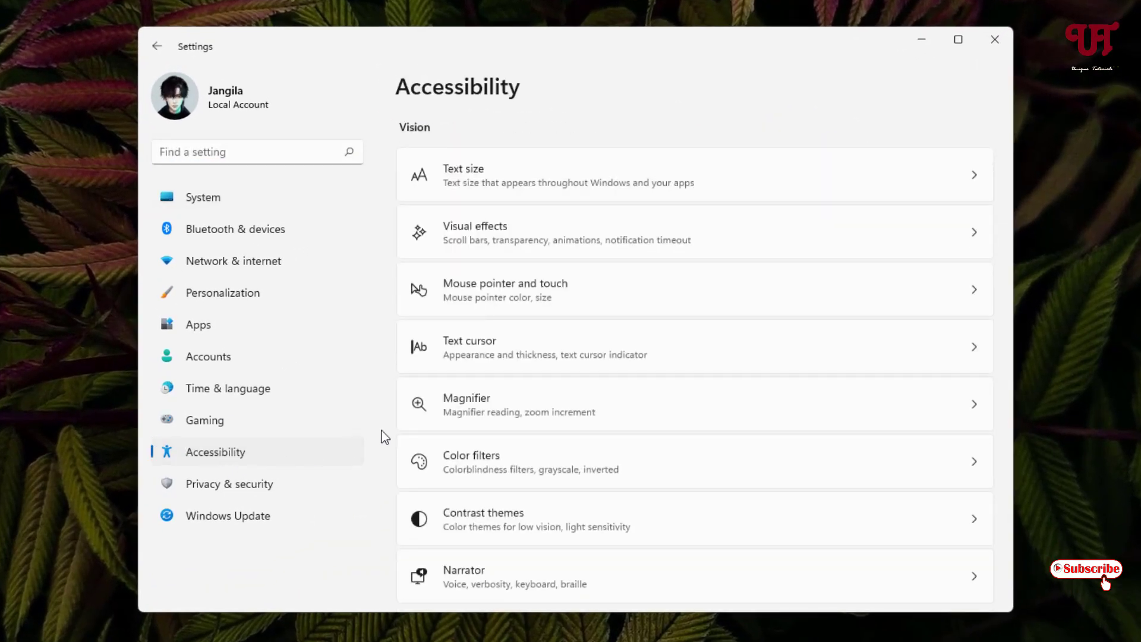
click(509, 294)
scroll(1012, 257, down, 3)
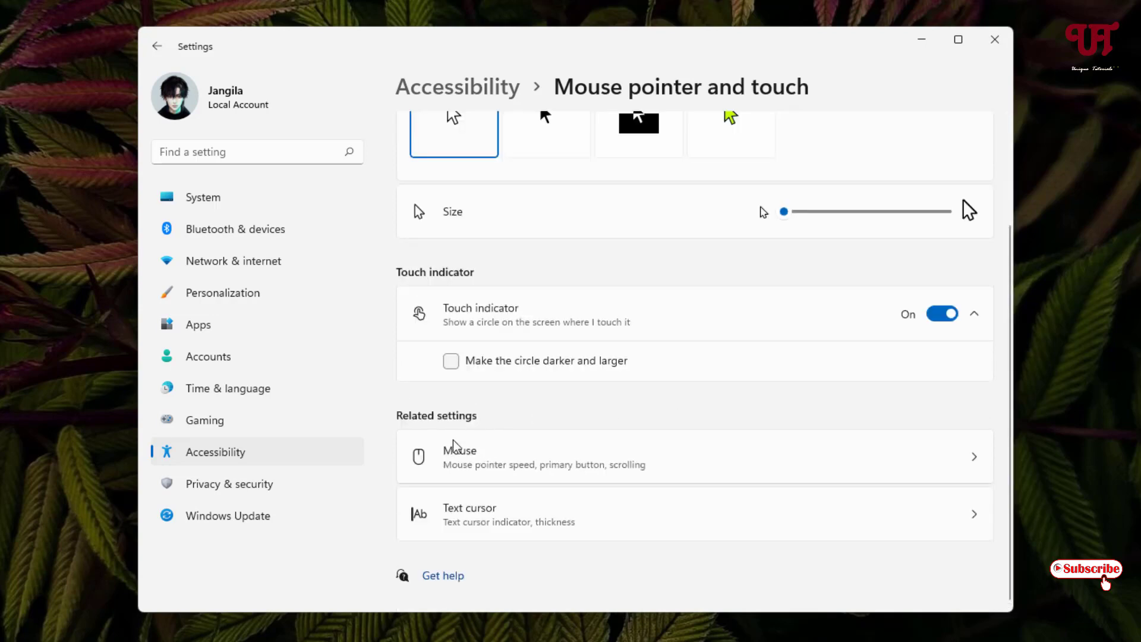
click(467, 471)
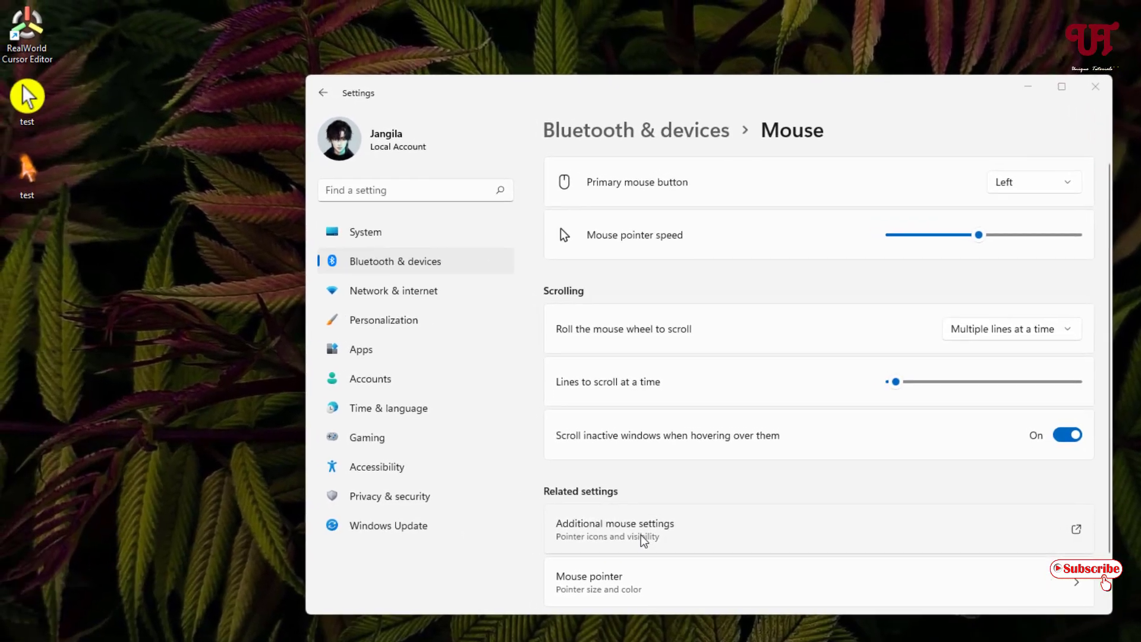
In Mouse Properties Pointers, apply the Desktop test.cur yellow-circle cursor as the Normal Select pointer
click(644, 540)
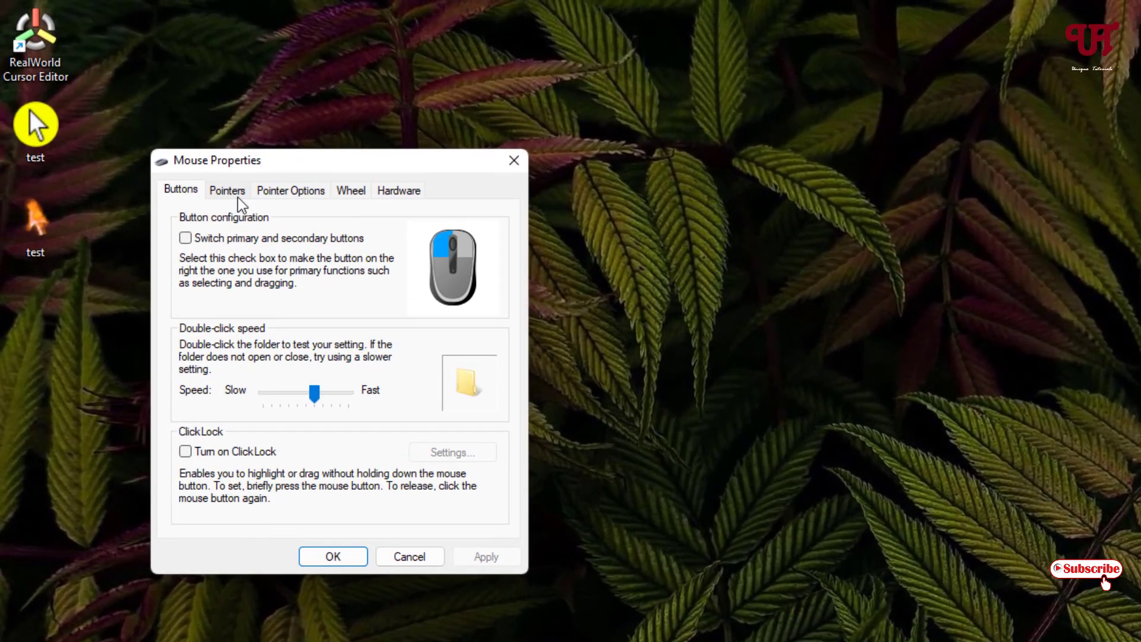
click(237, 197)
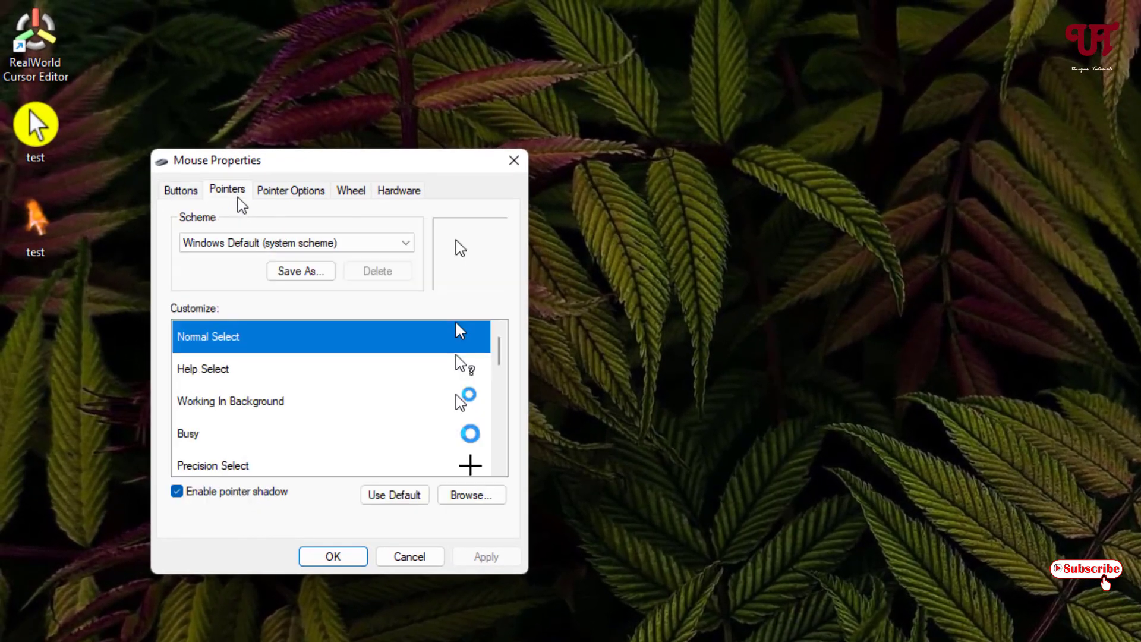
click(470, 498)
click(208, 329)
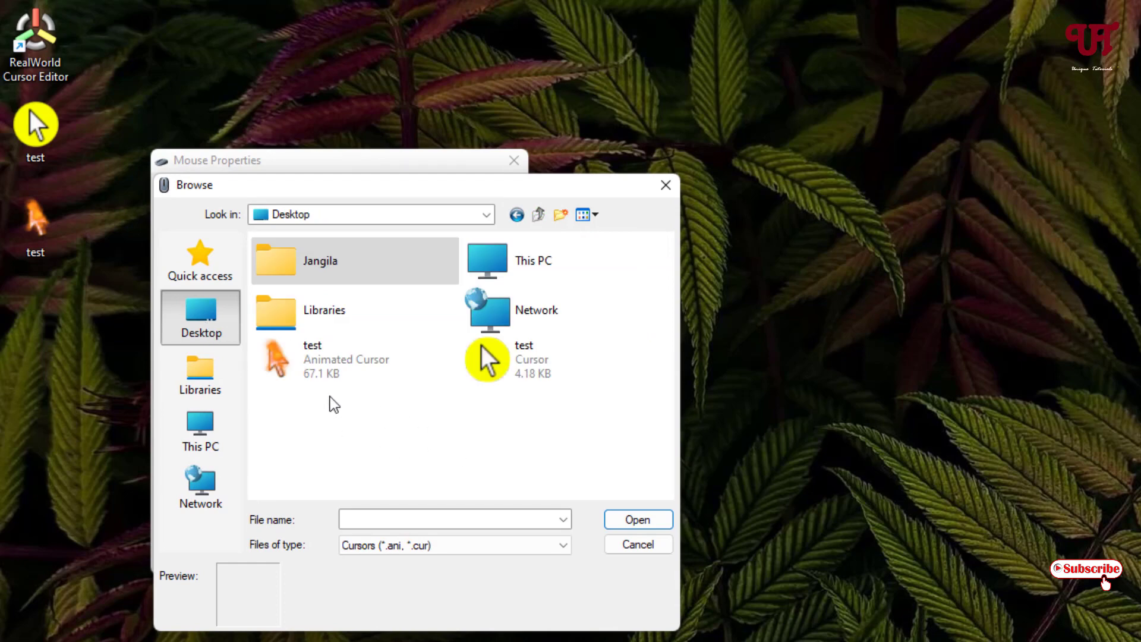
click(541, 376)
click(640, 520)
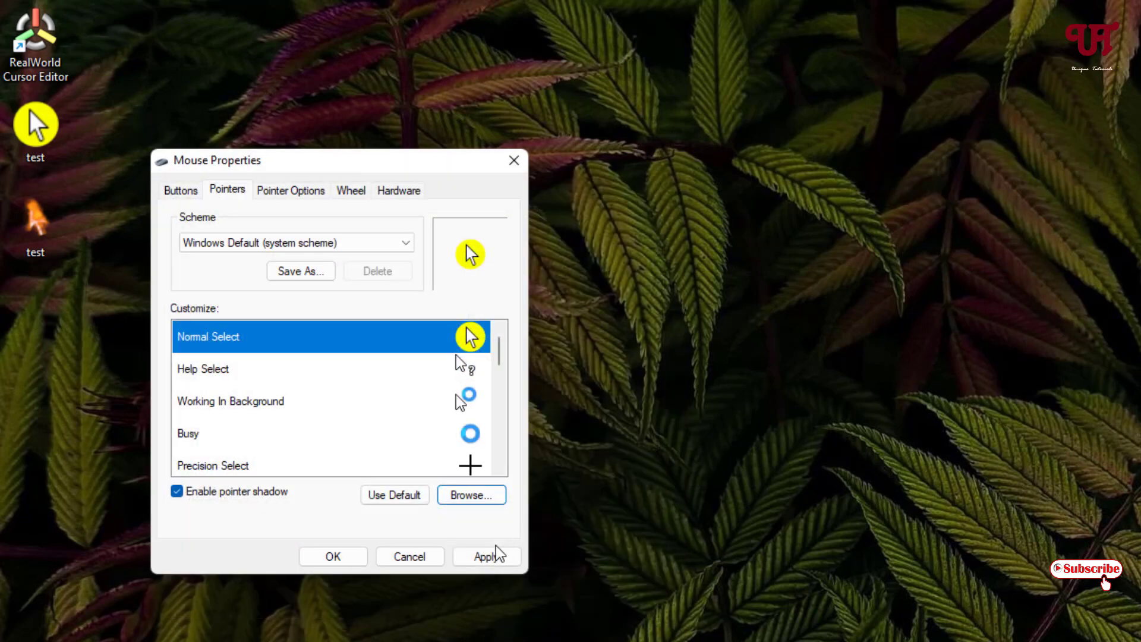
click(486, 557)
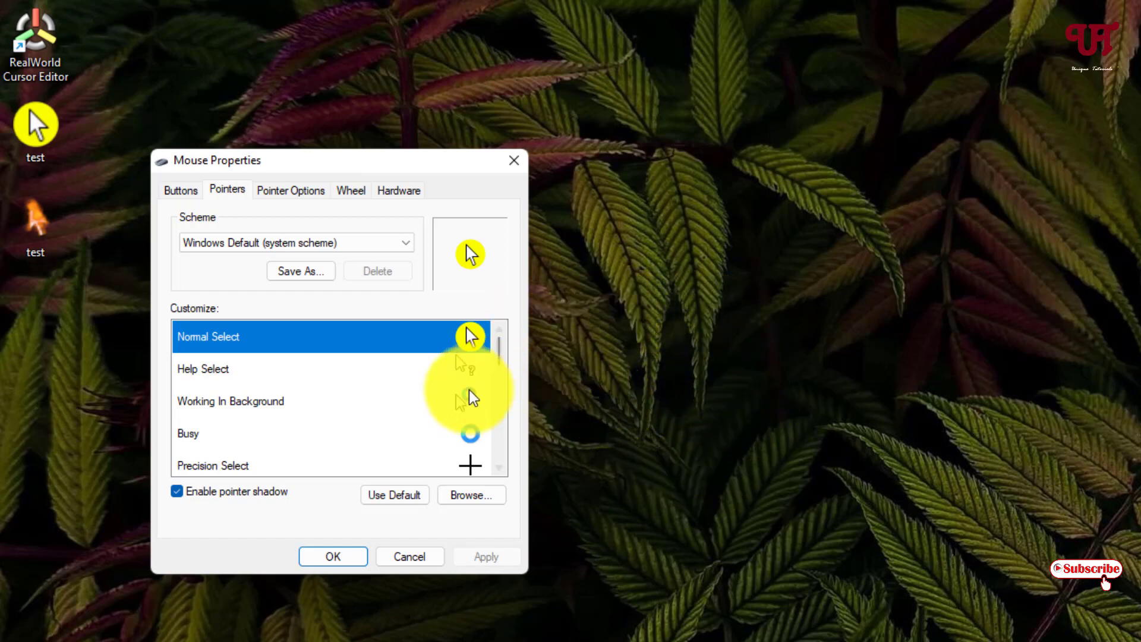
Restore and apply the default Normal Select pointer, then close RealWorld Cursor Editor
click(384, 496)
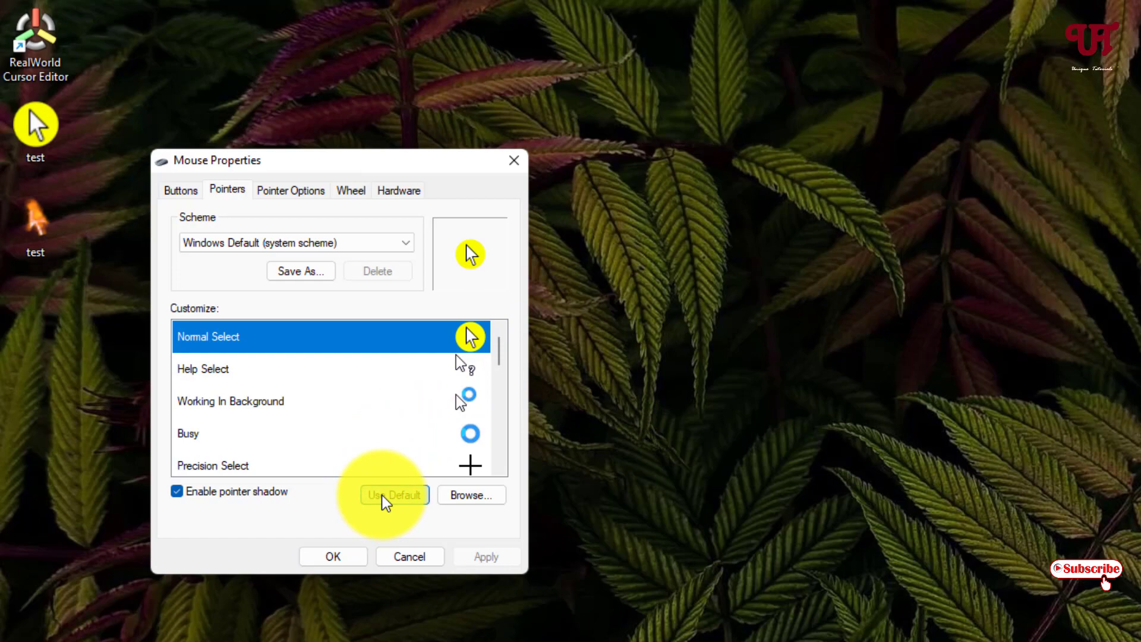
click(486, 553)
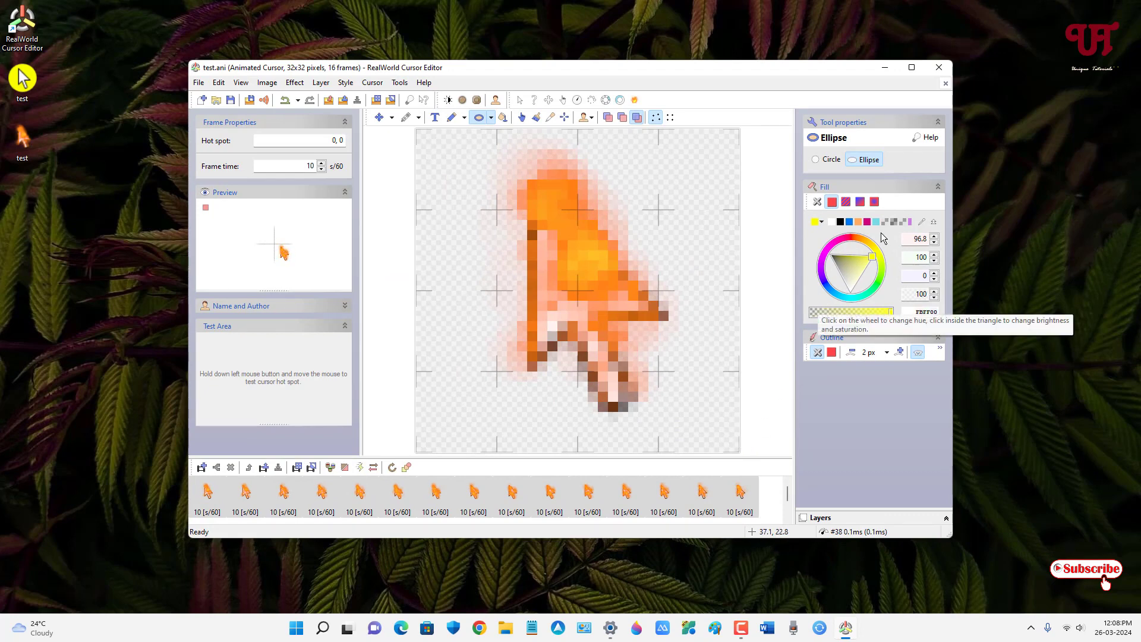
click(938, 69)
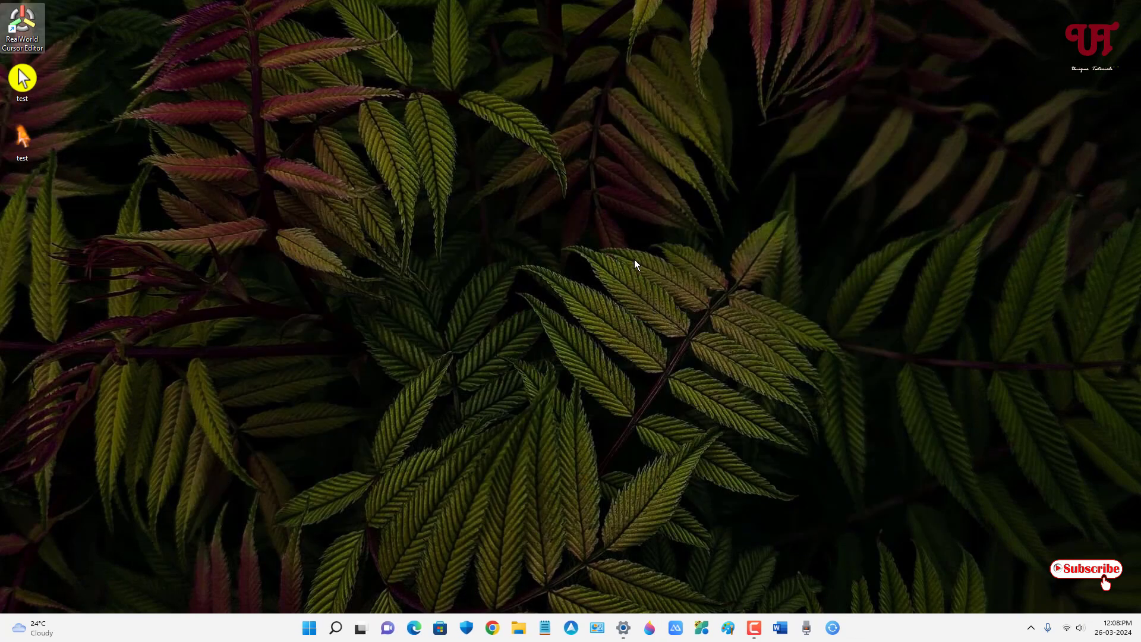